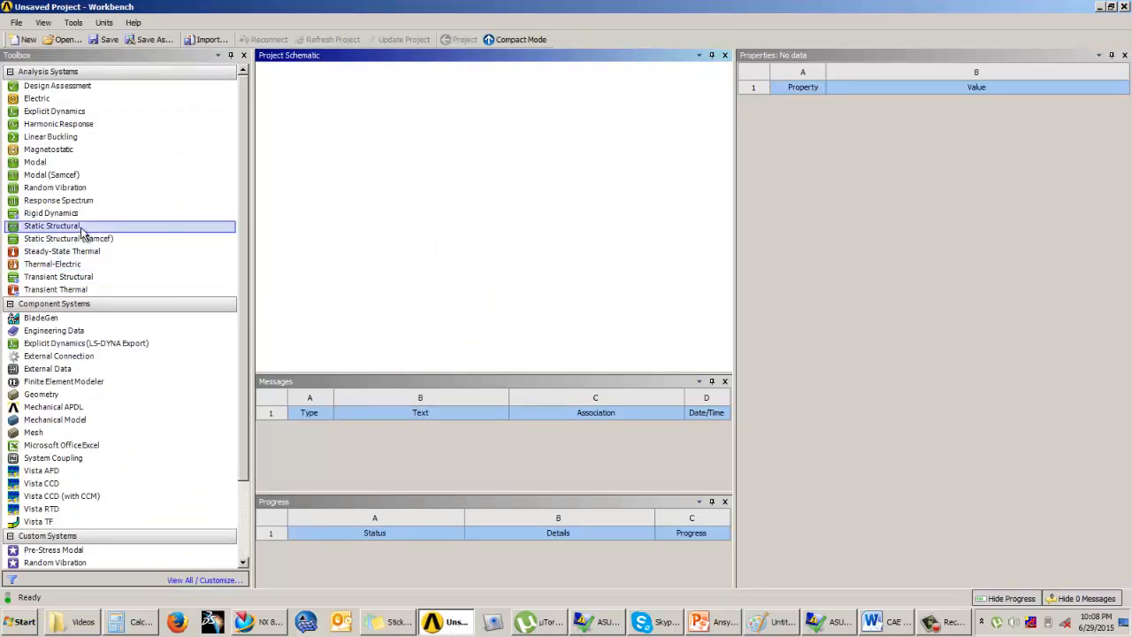
Add a Static Structural system to the project schematic and open its geometry with millimetres as the length unit.
drag(81, 225, 338, 176)
click(355, 131)
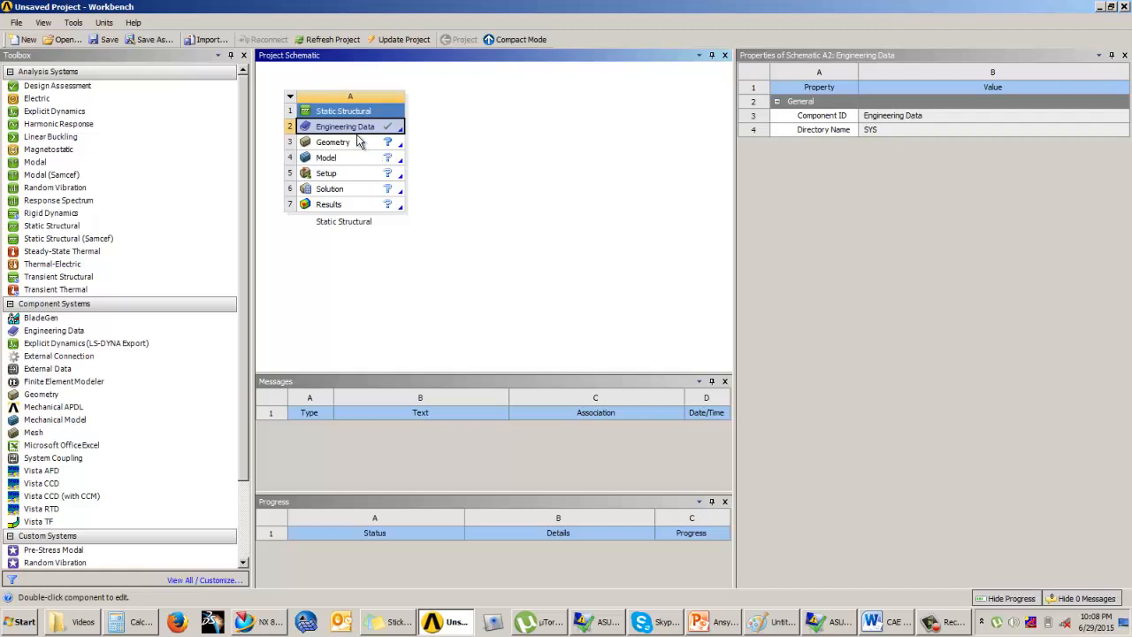
double_click(357, 143)
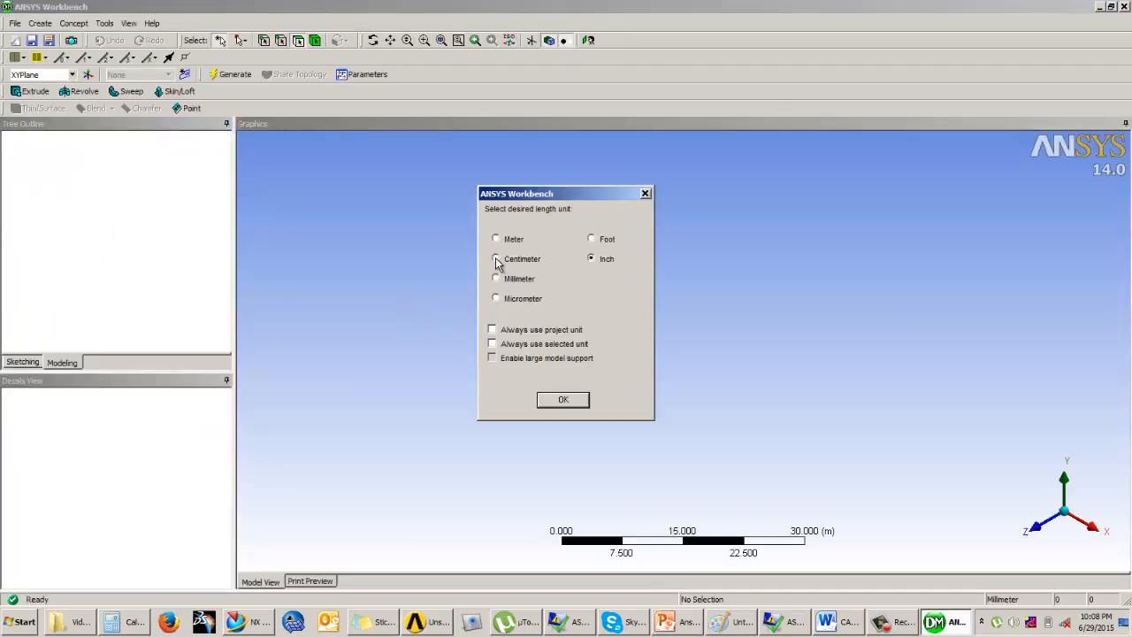
click(541, 400)
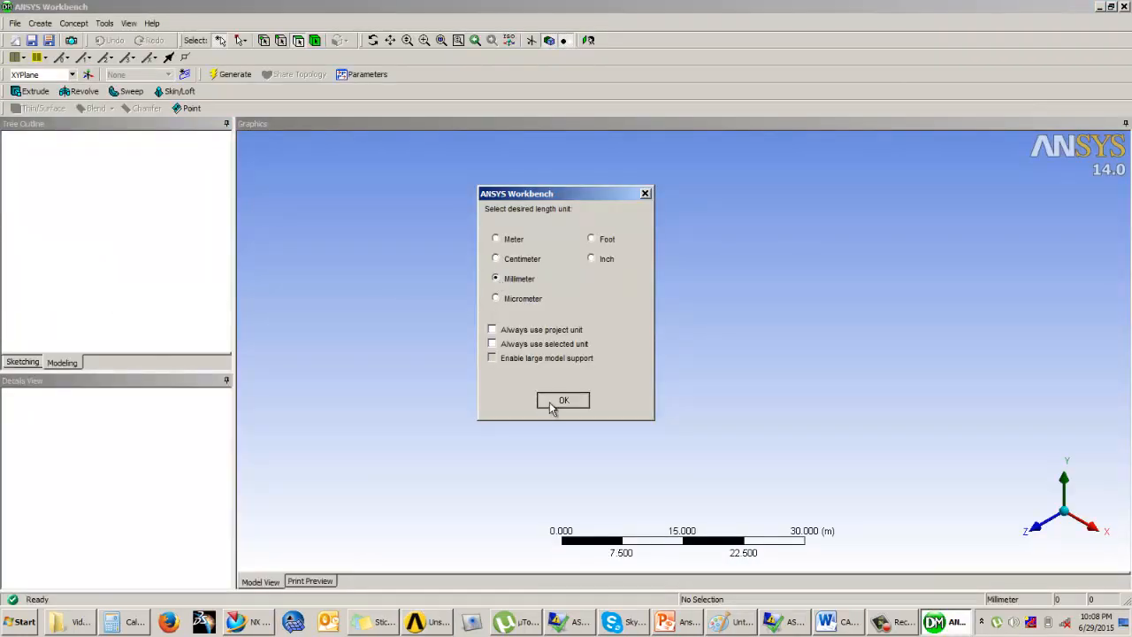
Check the Example 3 beam specification in PowerPoint, return to DesignModeler and start sketching on the XYPlane.
click(662, 623)
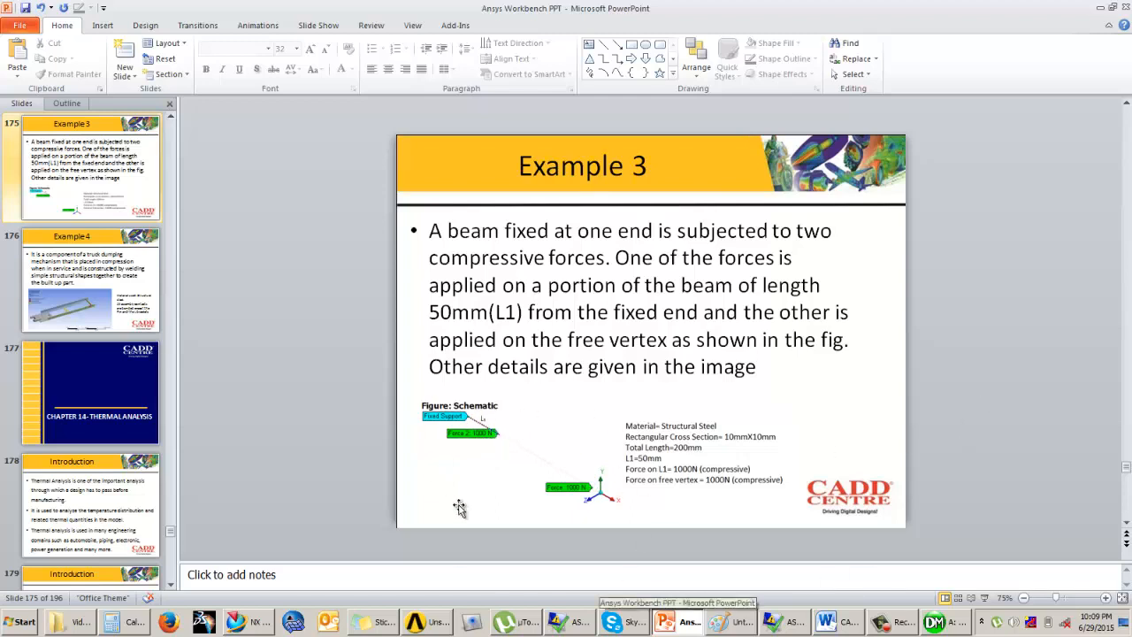
click(945, 628)
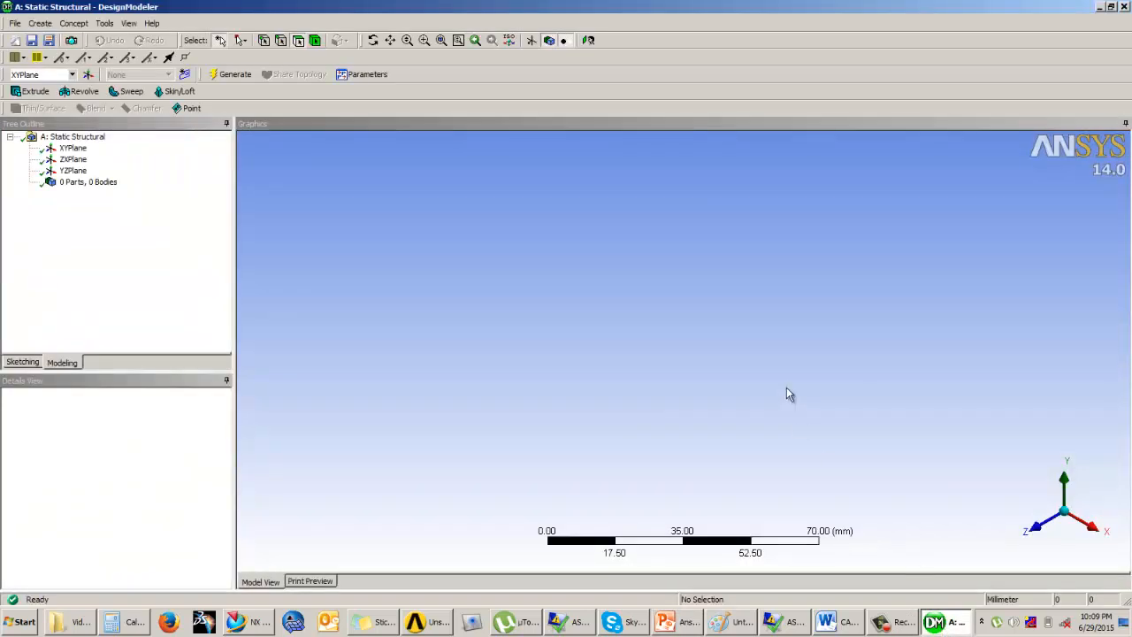
click(74, 149)
click(32, 361)
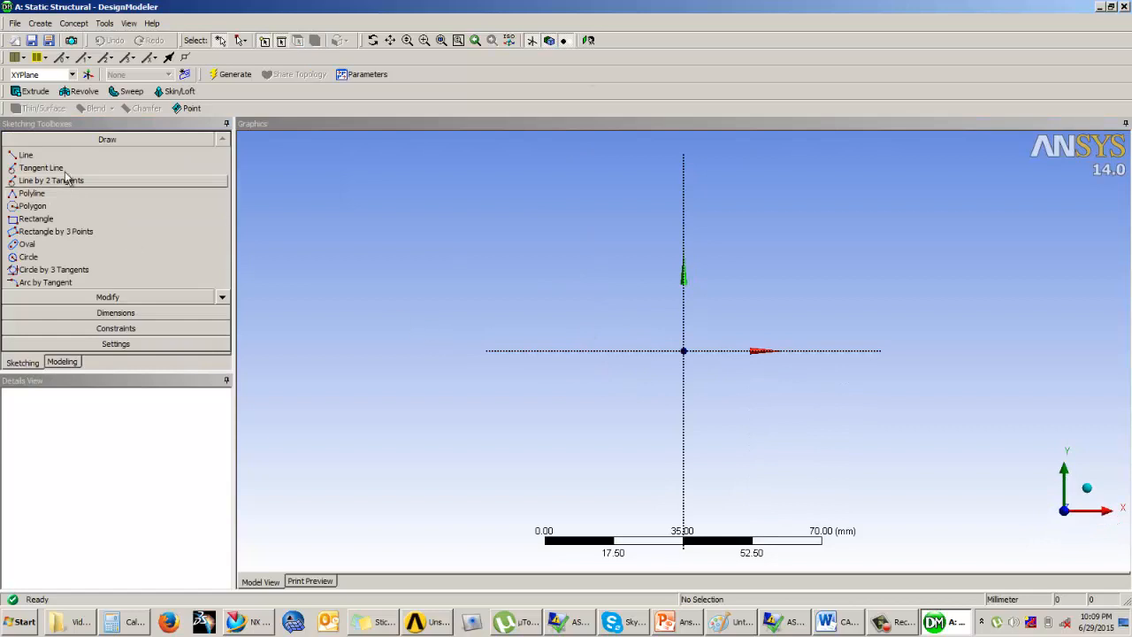
click(27, 155)
drag(493, 245, 522, 245)
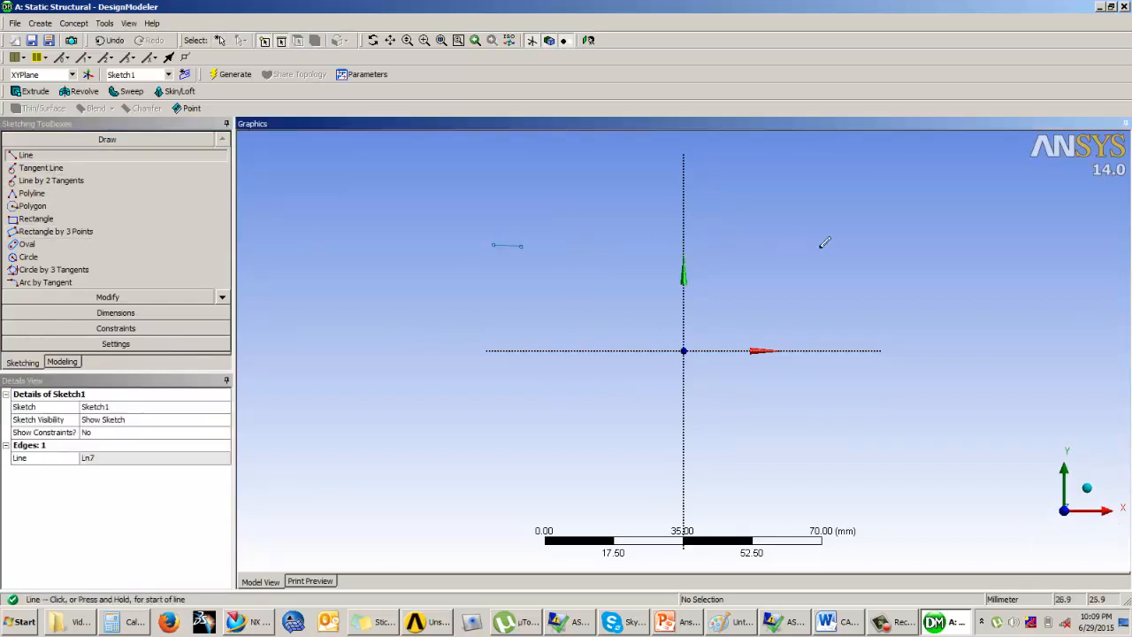
key(ctrl+z)
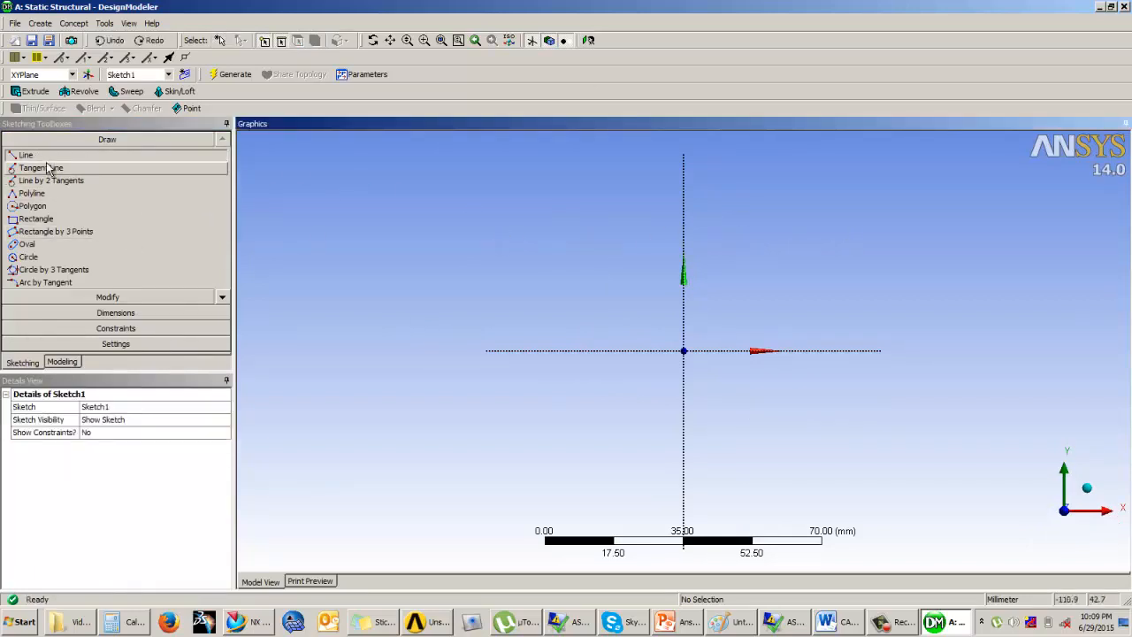
click(506, 280)
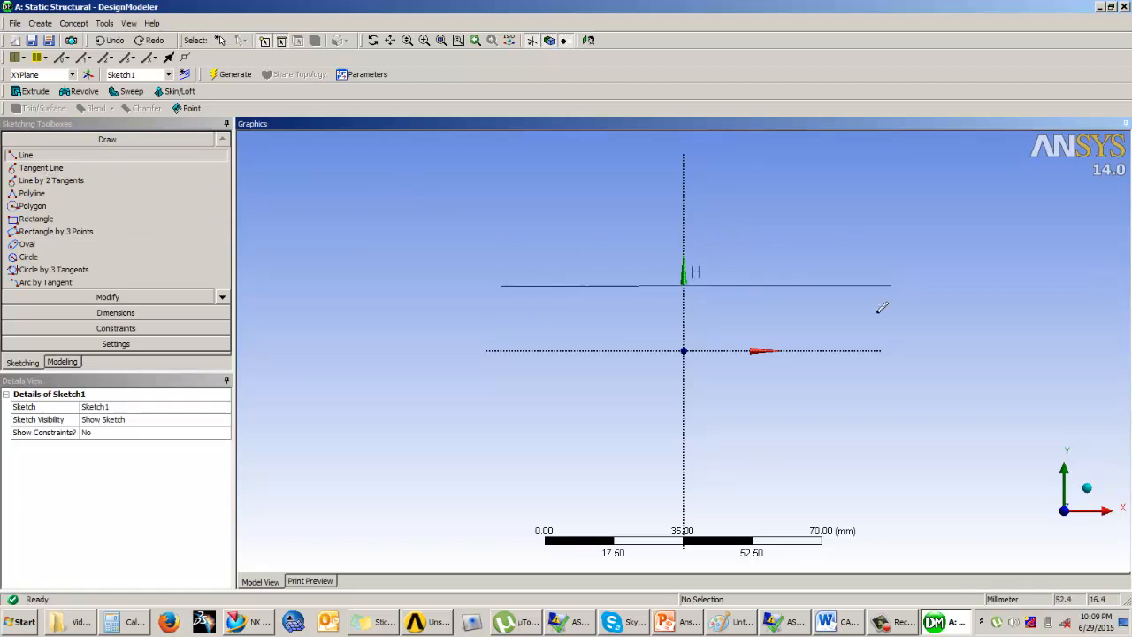
click(891, 287)
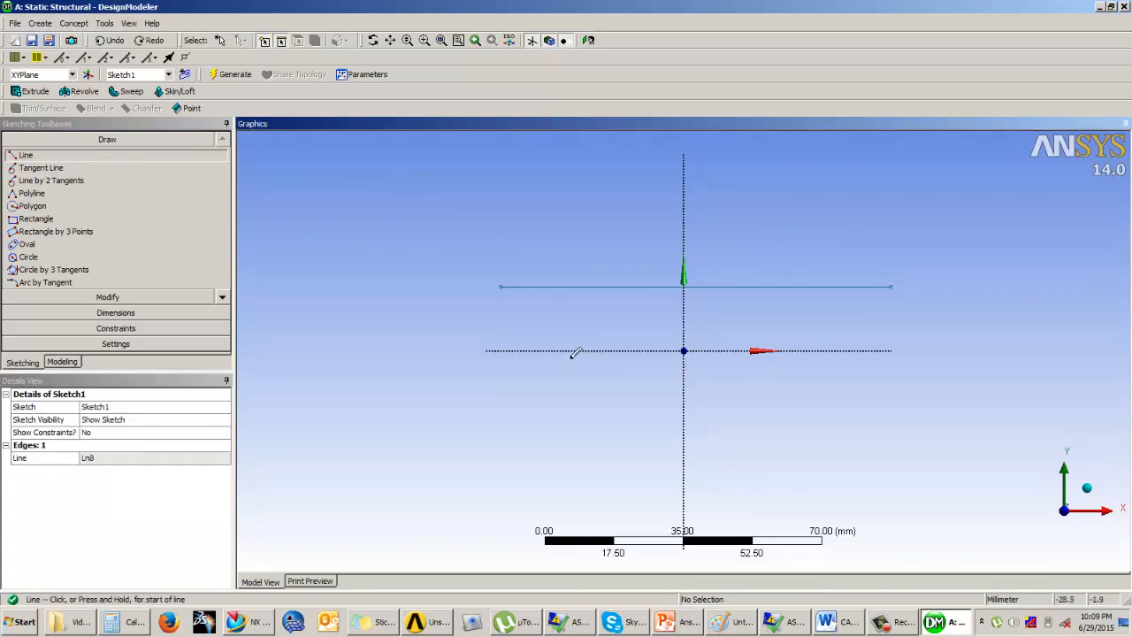
key(ctrl+z)
Sketch an open-ended two-segment polyline along the horizontal axis, with a short segment about 23 mm and a long one about 59 mm.
click(31, 193)
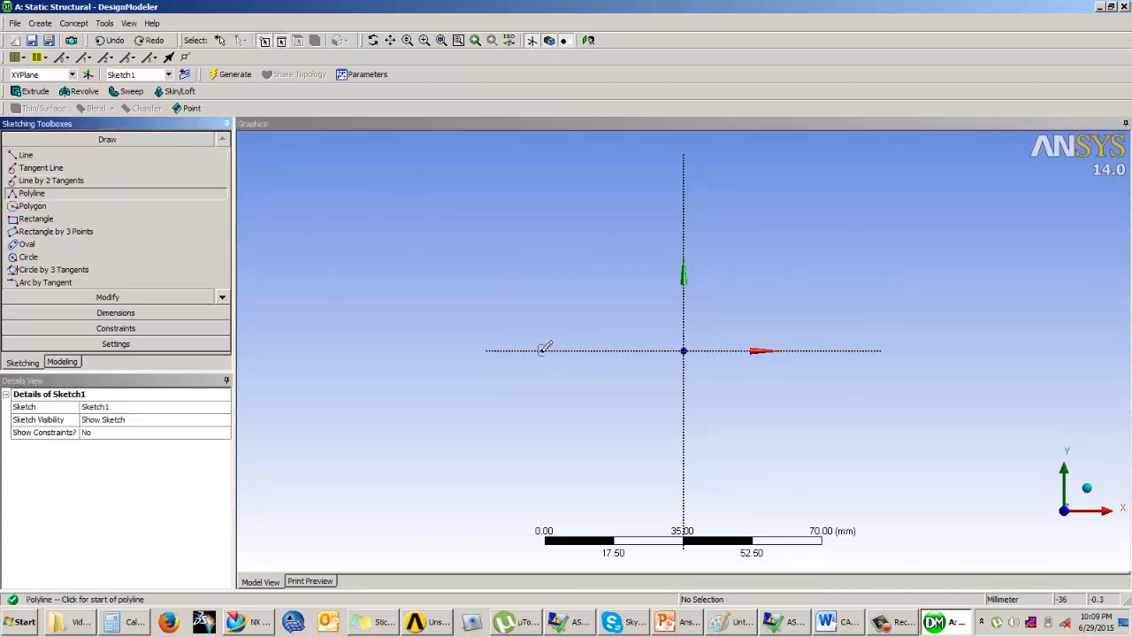
click(528, 350)
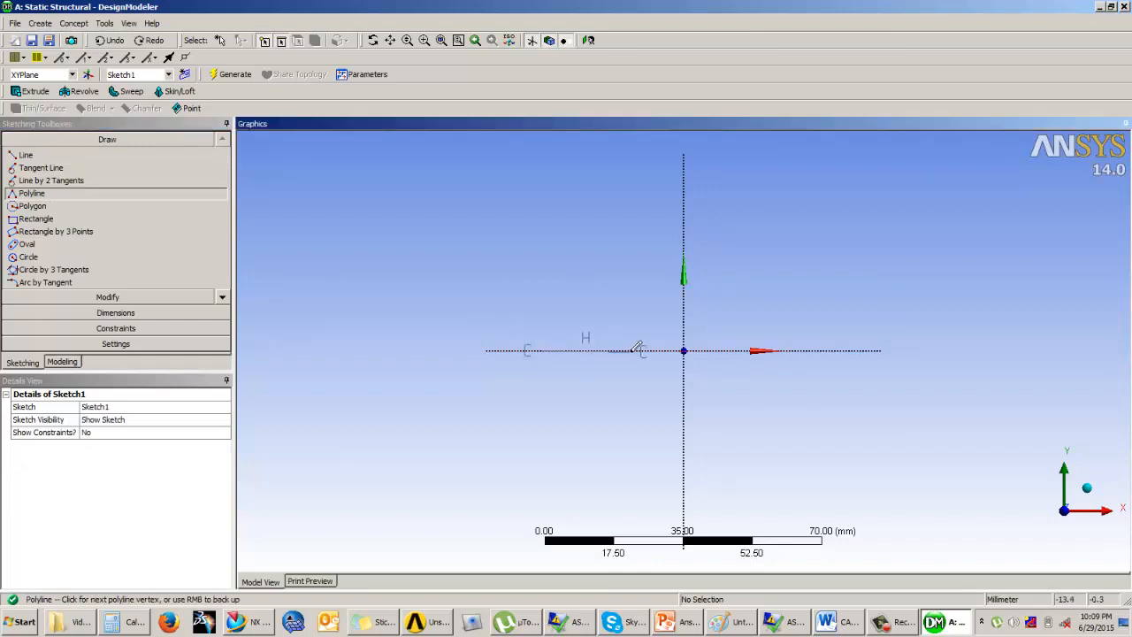
click(619, 350)
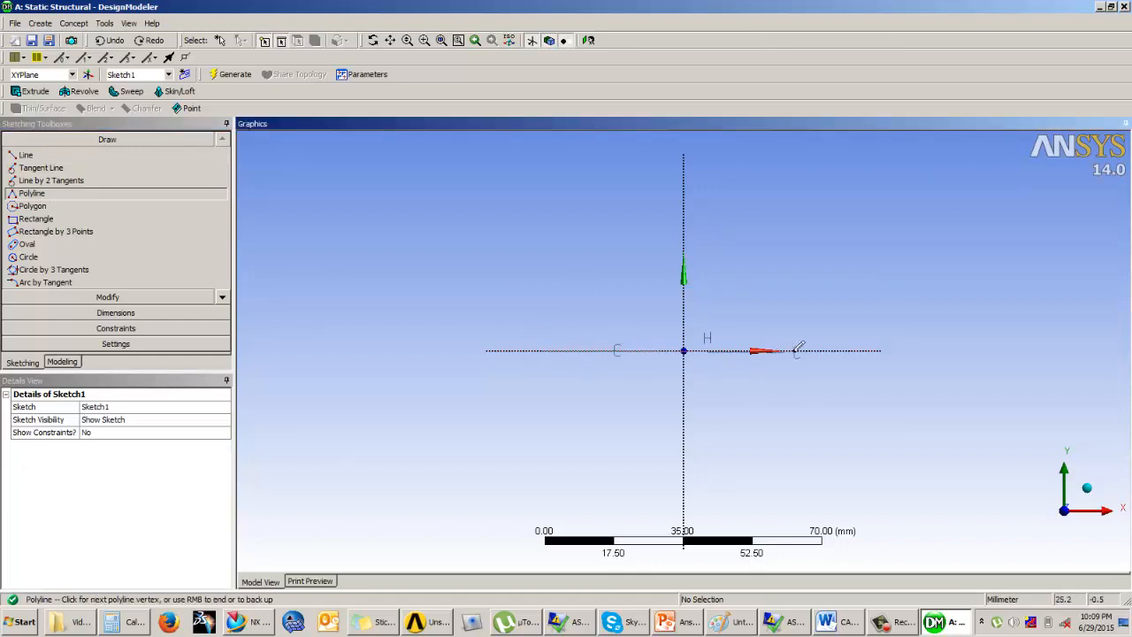
click(874, 351)
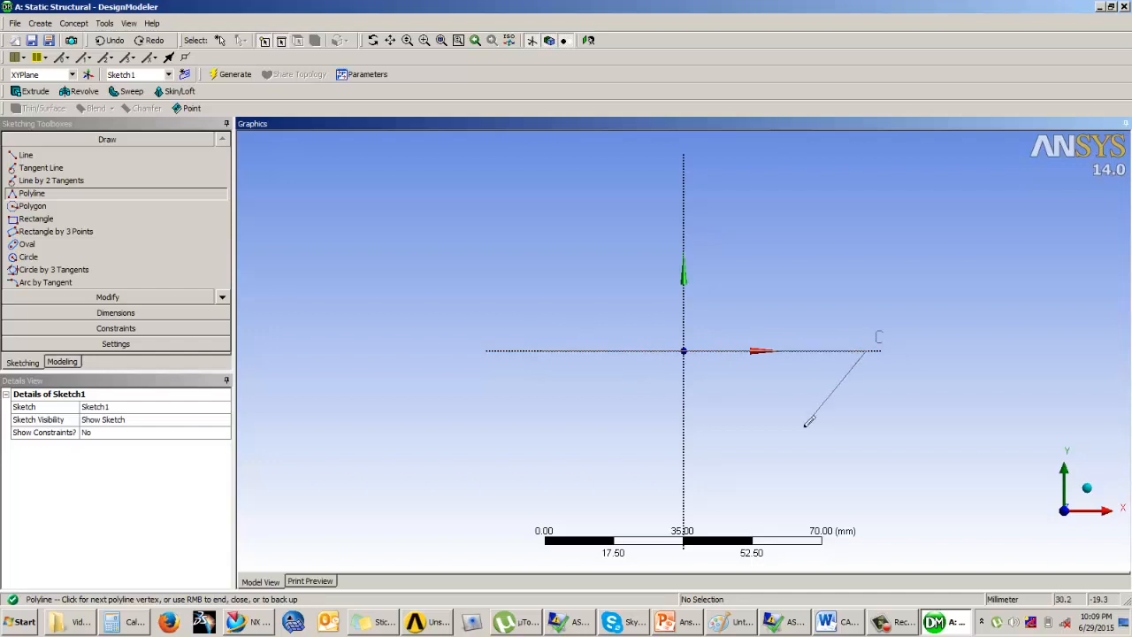
right_click(901, 272)
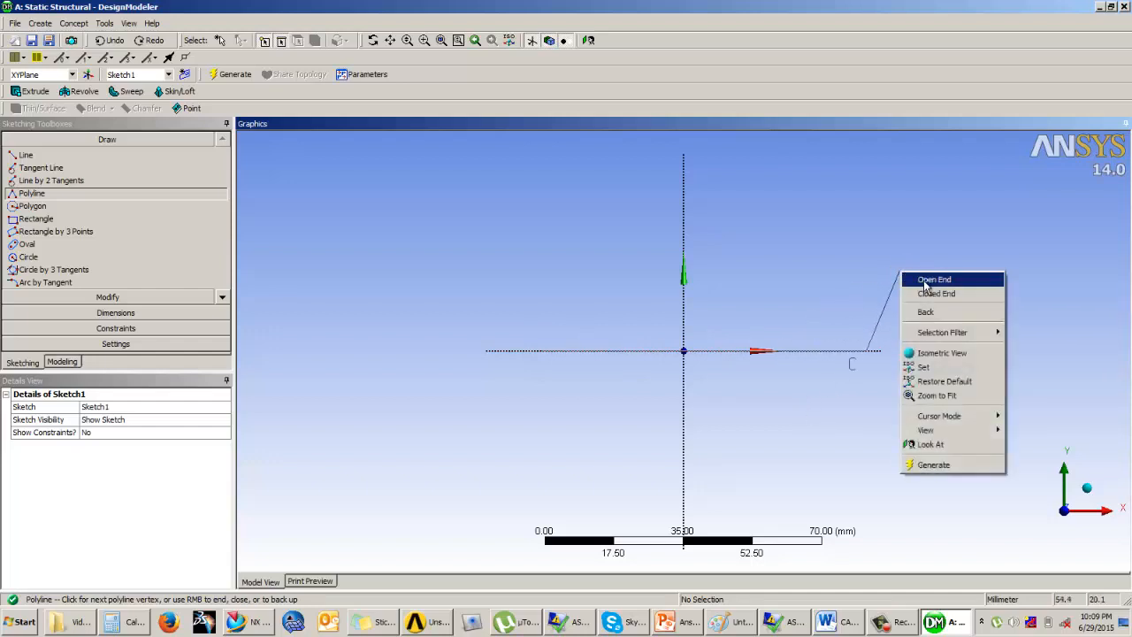
click(925, 280)
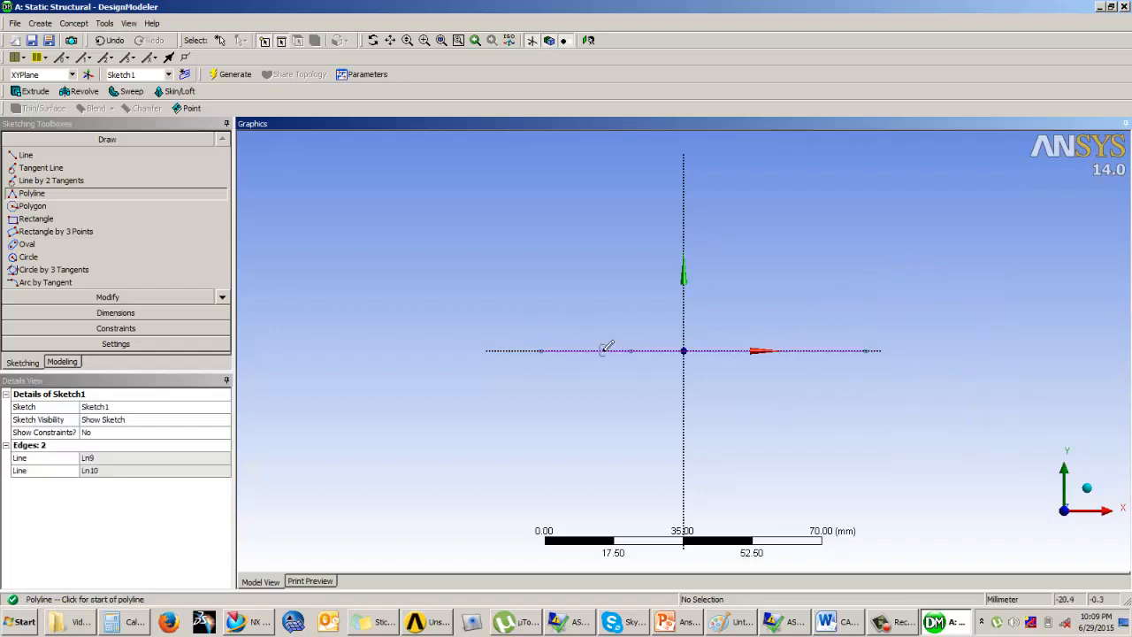
Dimension the lengths of both polyline segments, placing the dimensions below the line.
click(115, 313)
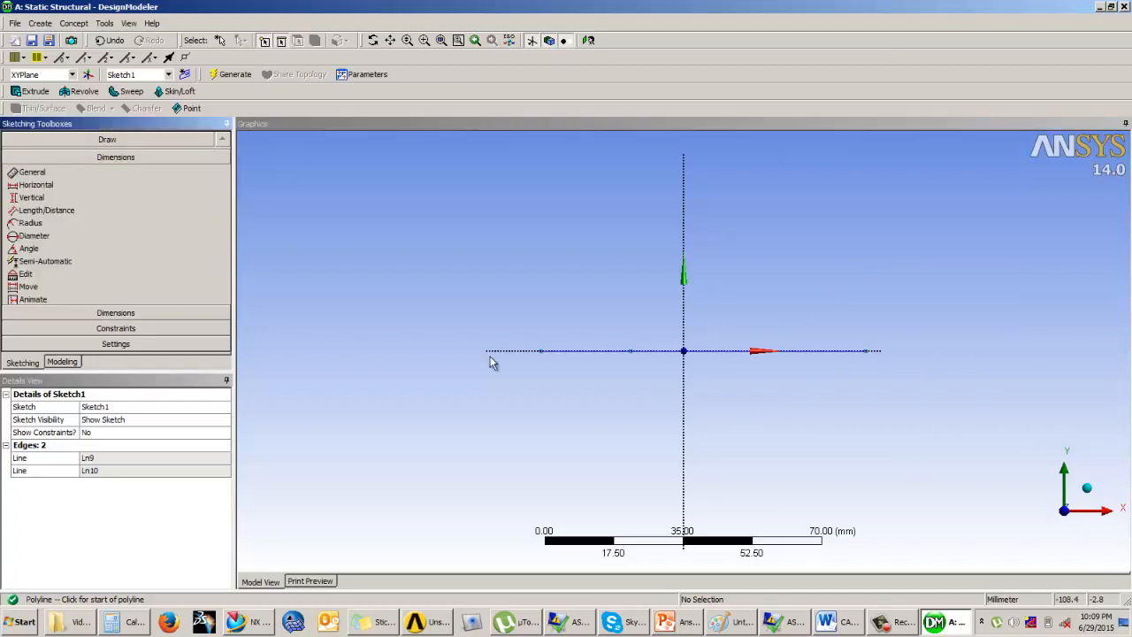
click(601, 357)
click(596, 384)
click(677, 352)
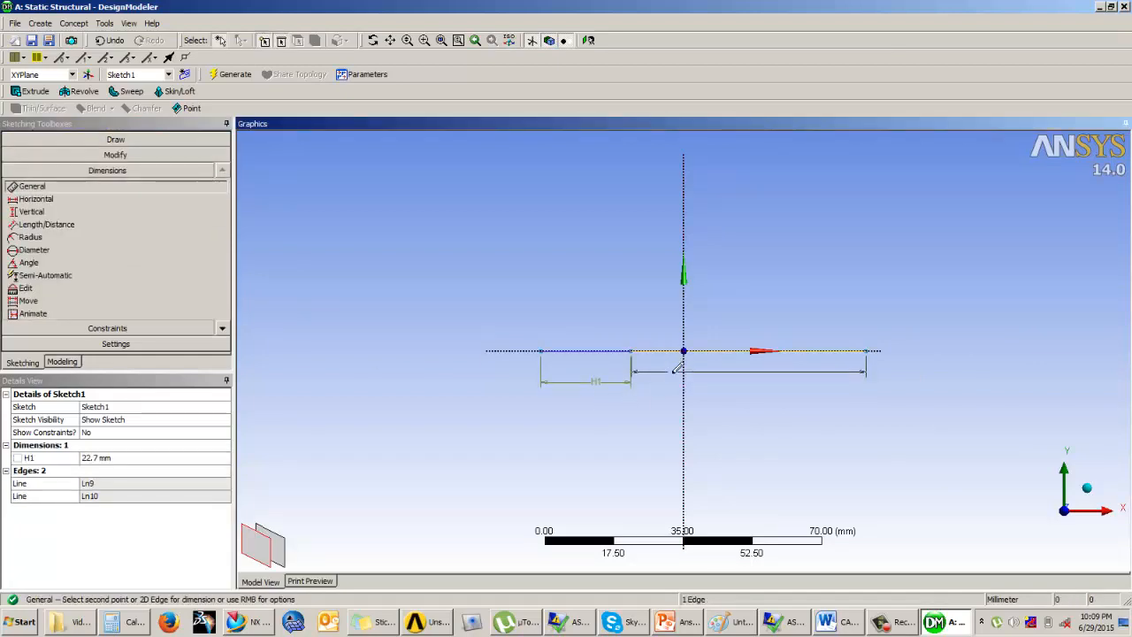
click(674, 373)
Set the short segment's length H1 to 50 mm and the long segment's length H2 to 150 mm.
click(116, 457)
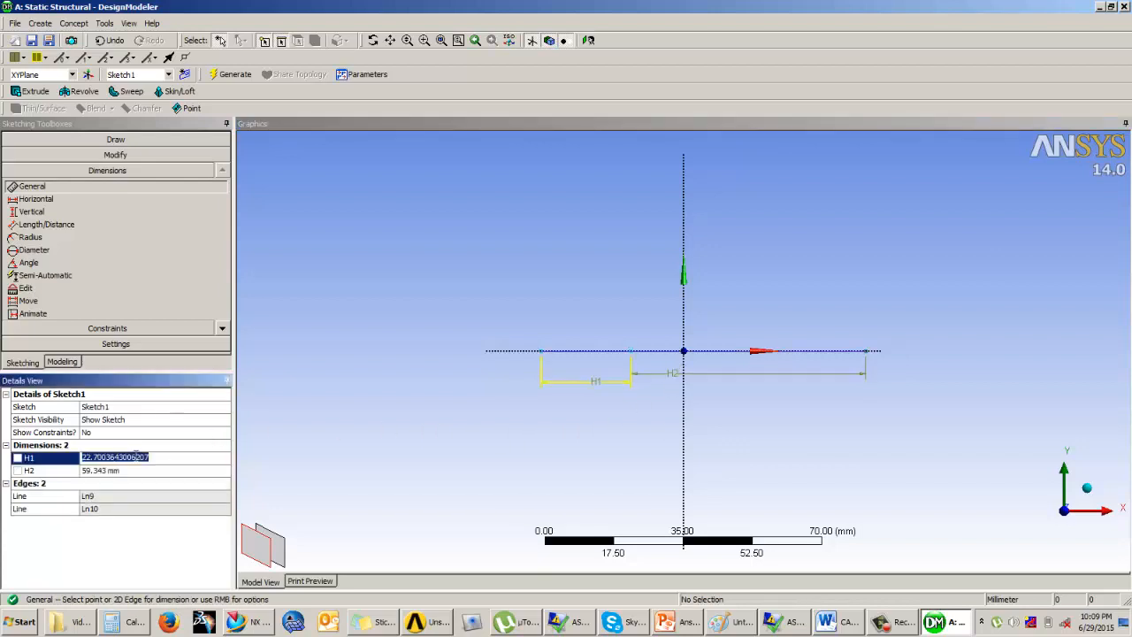
text(50)
key(Return)
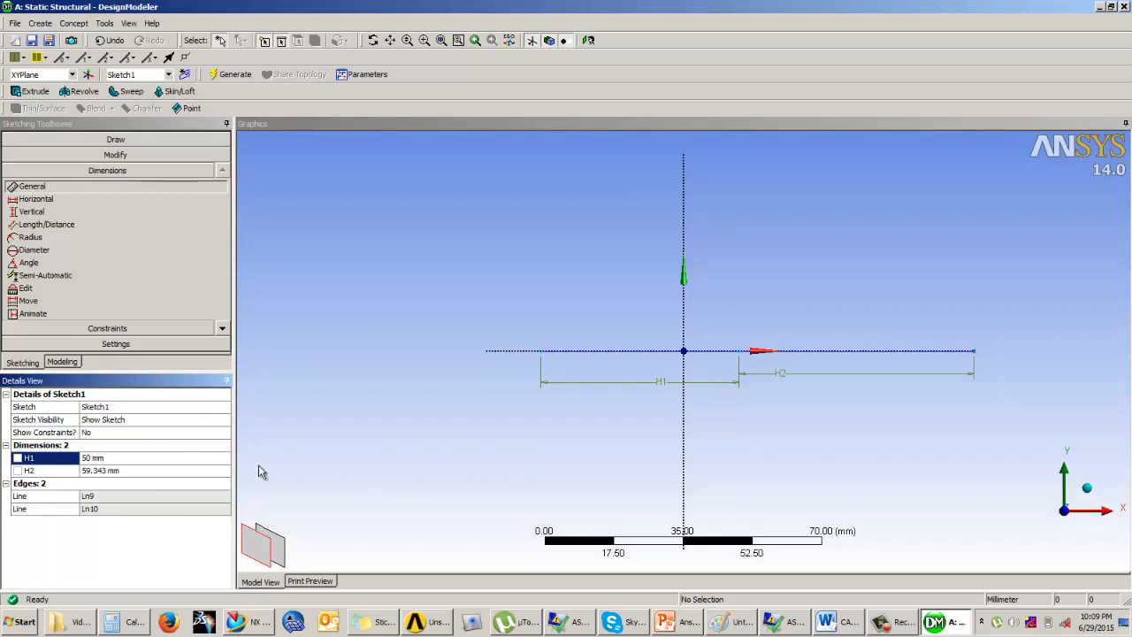
click(139, 472)
text(15)
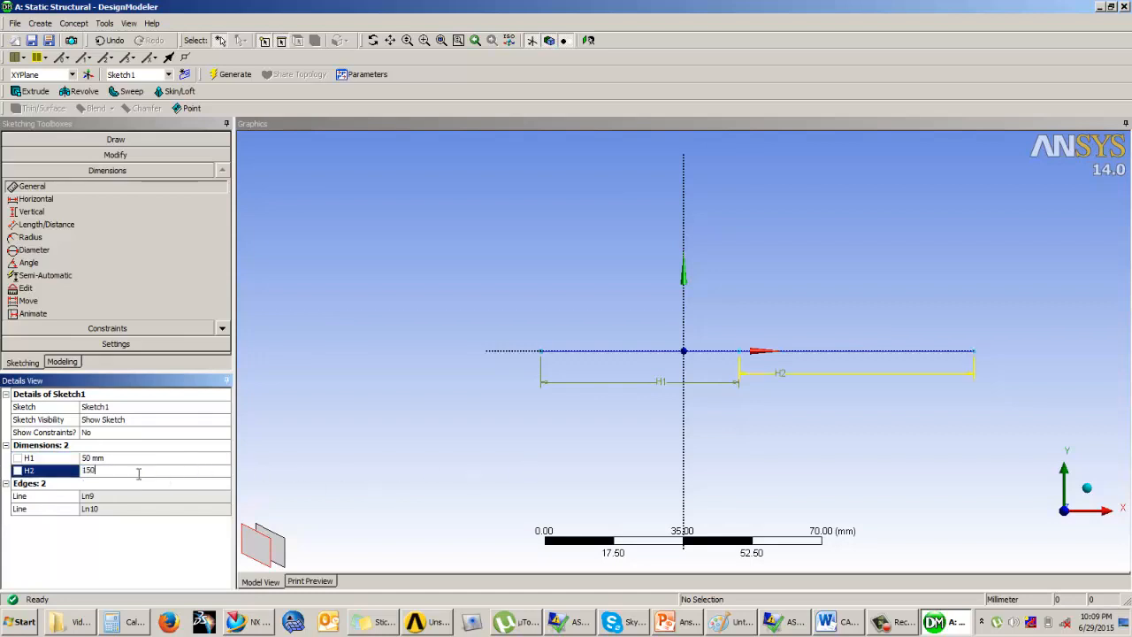
text(0)
key(Return)
Constrain the polyline's two outer endpoints to be symmetric about the vertical axis and leave sketching for modeling.
scroll(496, 301, down, 3)
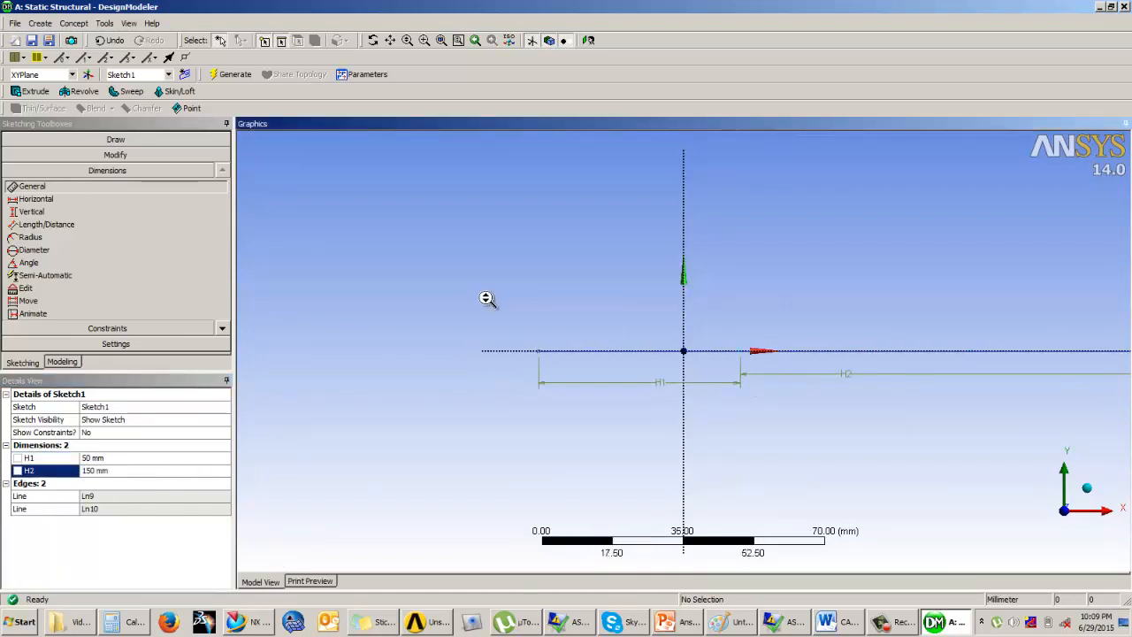
click(108, 328)
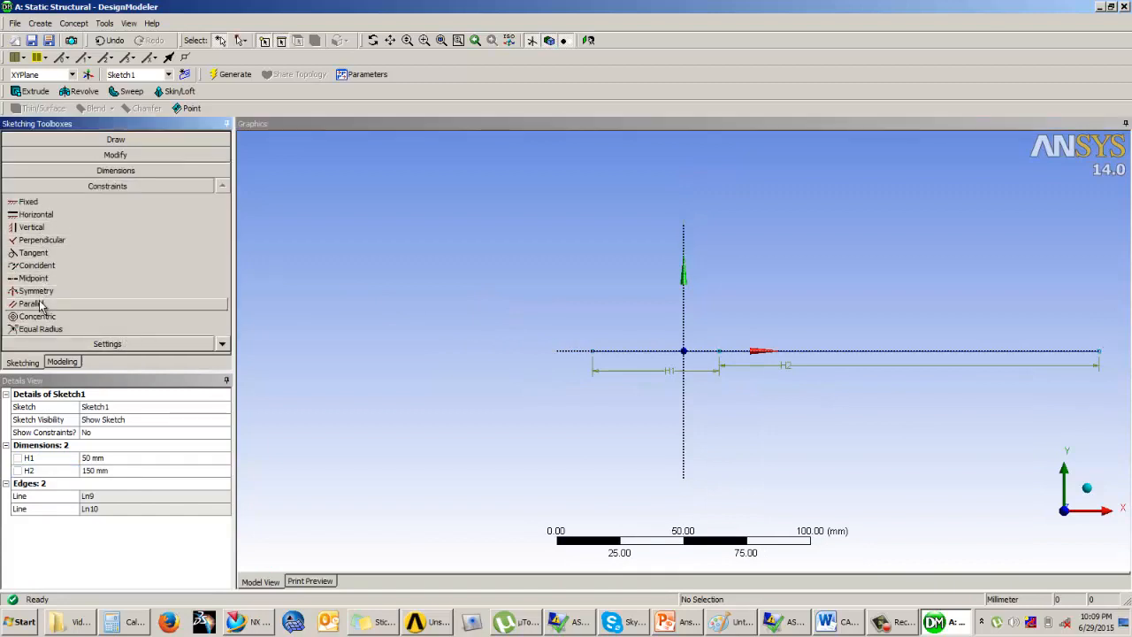
click(53, 293)
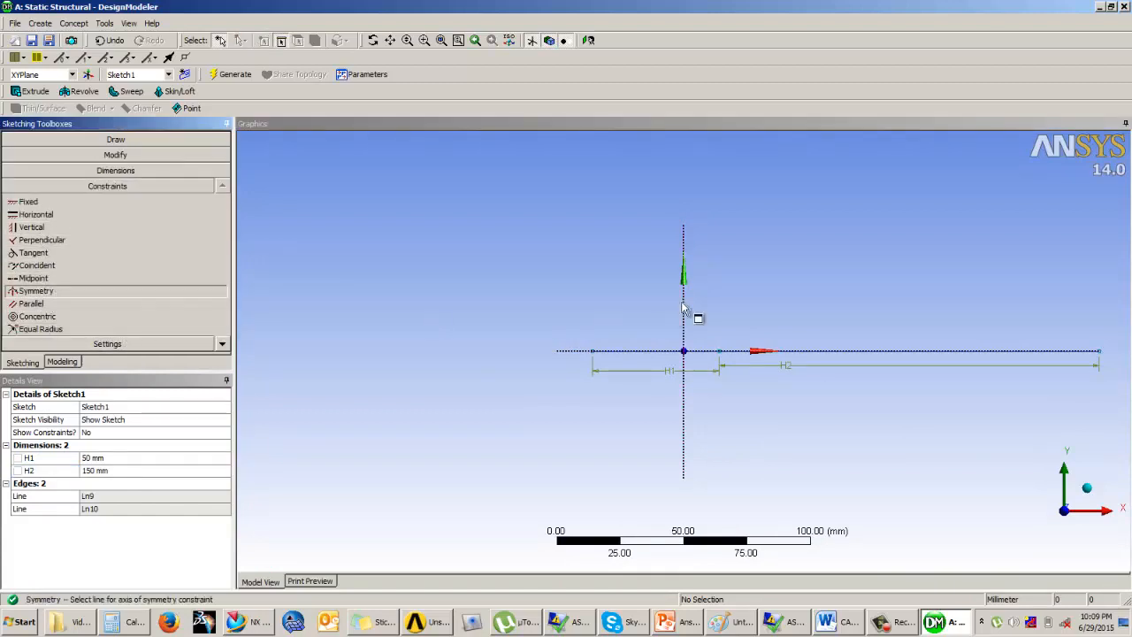
click(684, 313)
click(594, 353)
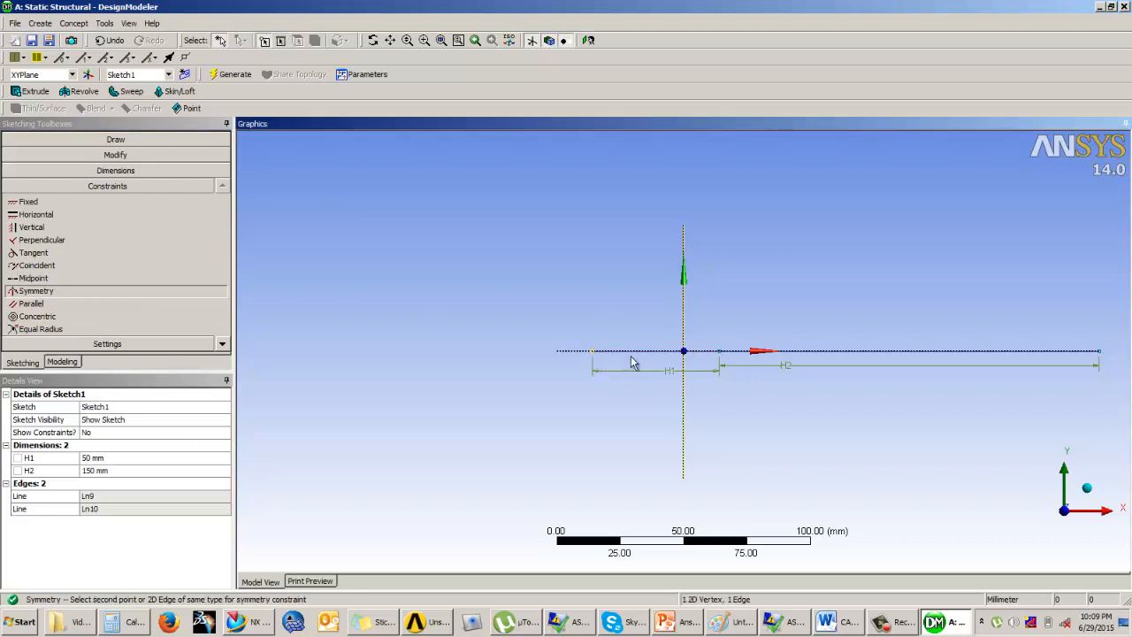
click(1102, 353)
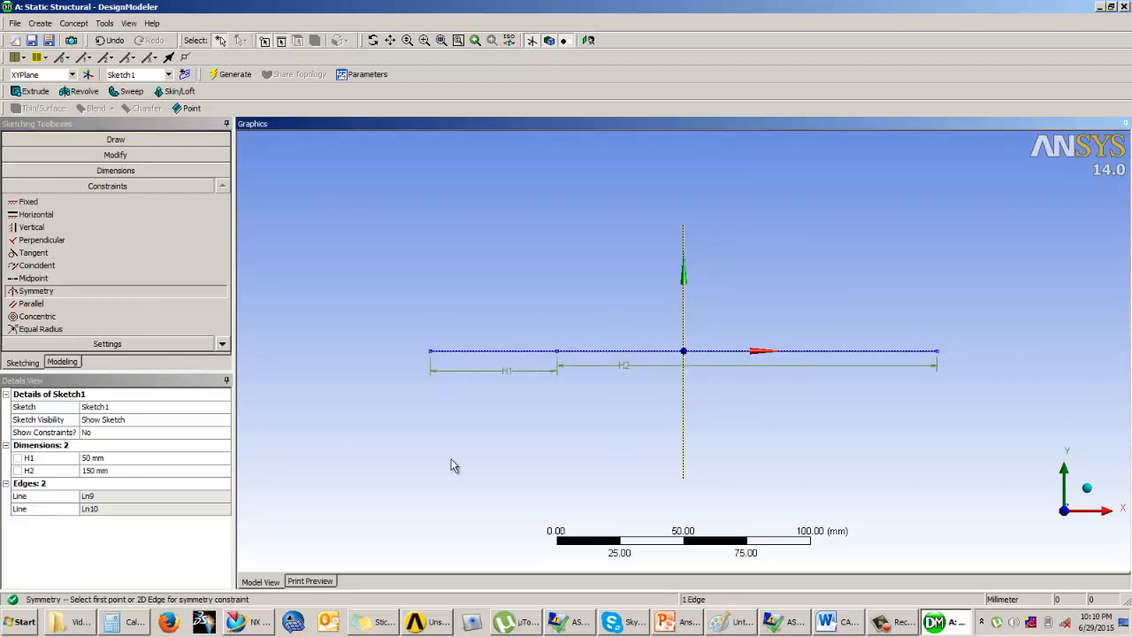
click(62, 364)
Inspect the beam sketch in 3D and recheck the Example 3 cross-section data in PowerPoint before returning to DesignModeler.
mouse_move(505, 356)
middle_down()
mouse_move(574, 374)
mouse_move(508, 343)
mouse_move(366, 372)
middle_up()
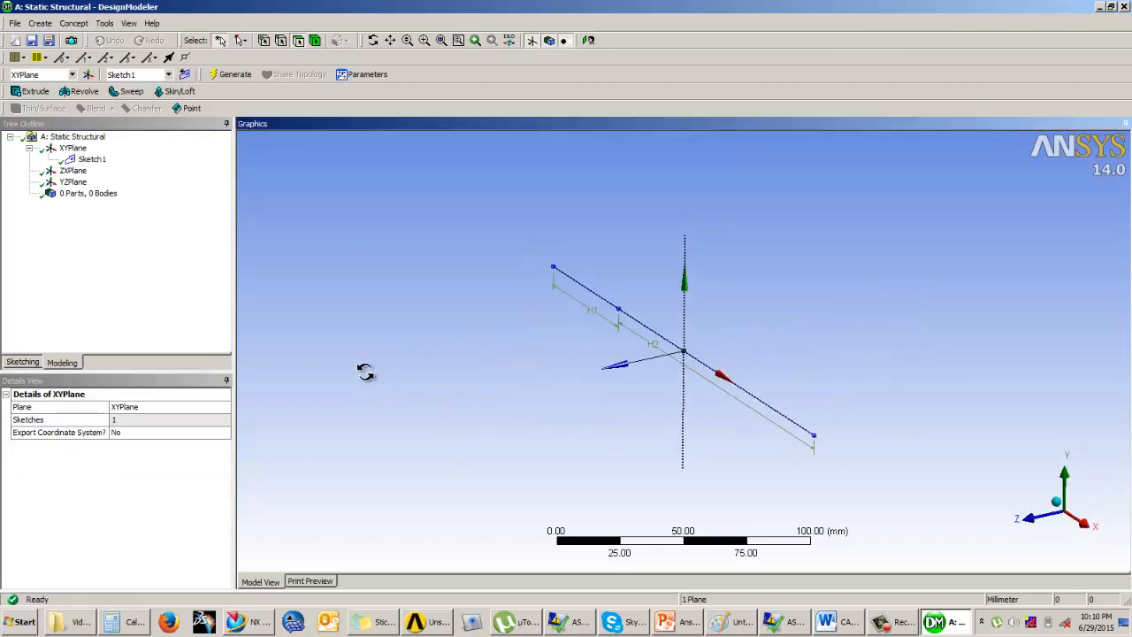
mouse_move(621, 292)
middle_down()
mouse_move(601, 298)
mouse_move(607, 283)
mouse_move(628, 298)
middle_up()
click(506, 369)
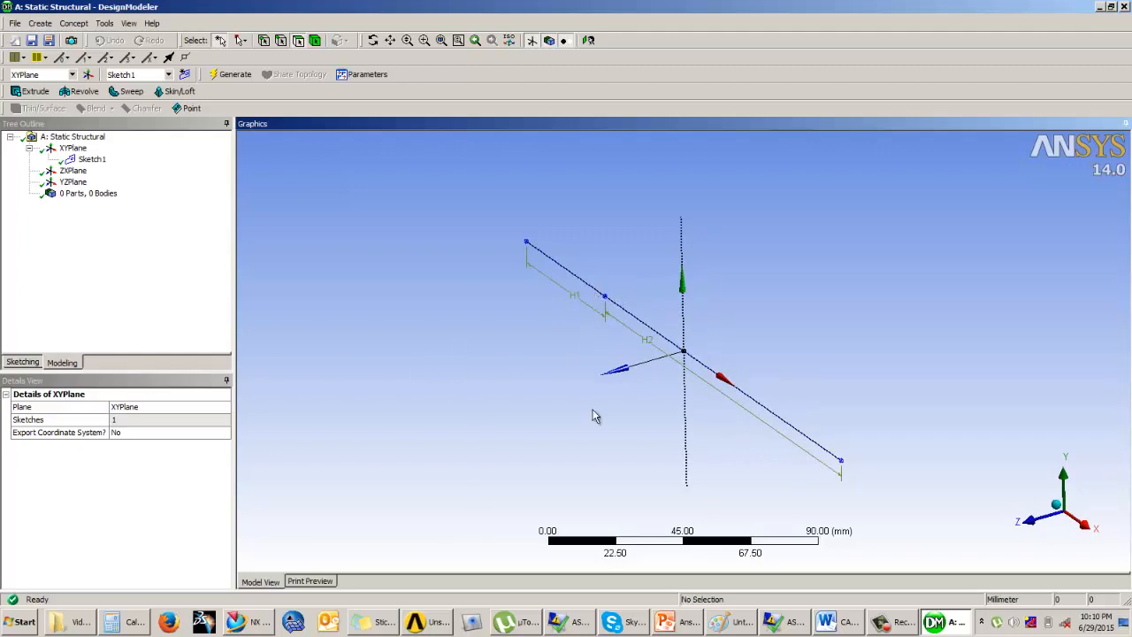
click(688, 619)
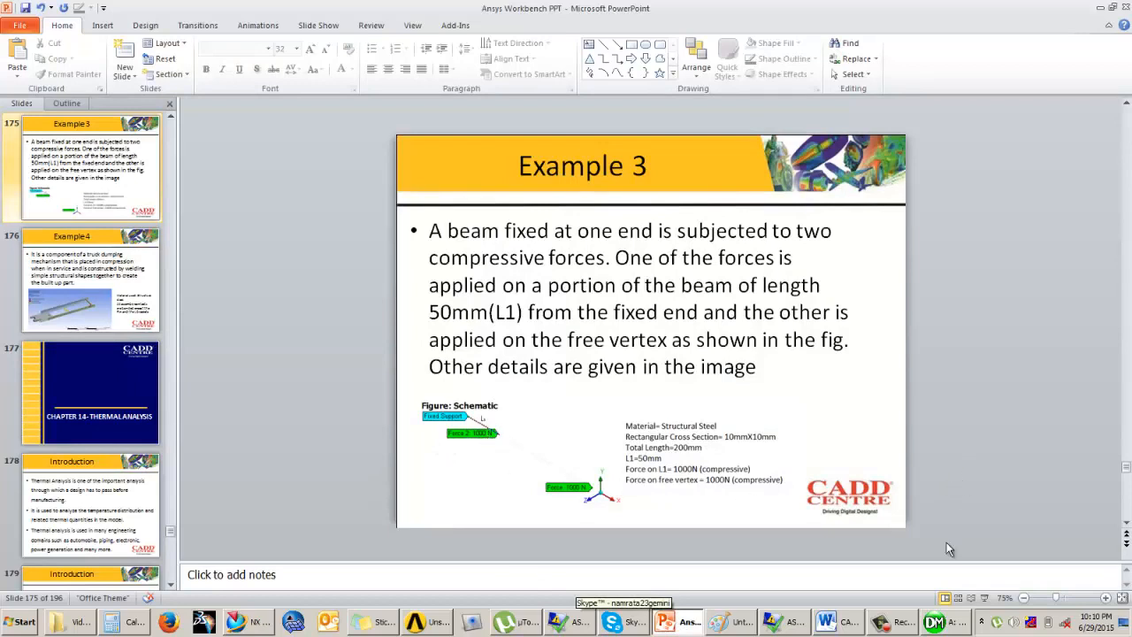
click(944, 622)
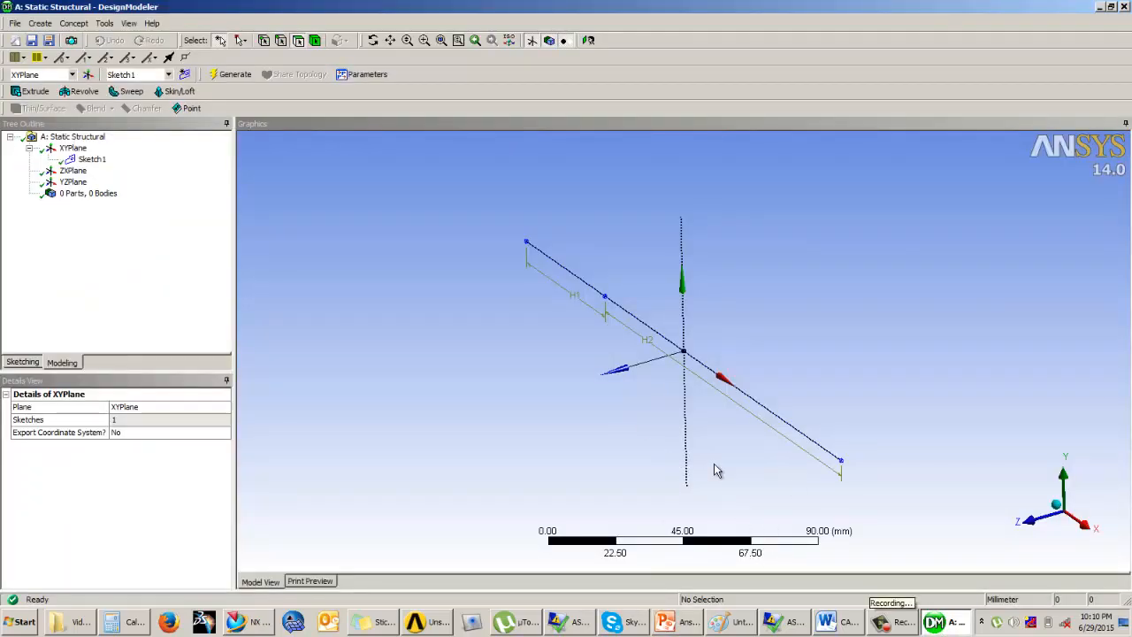
scroll(539, 315, up, 2)
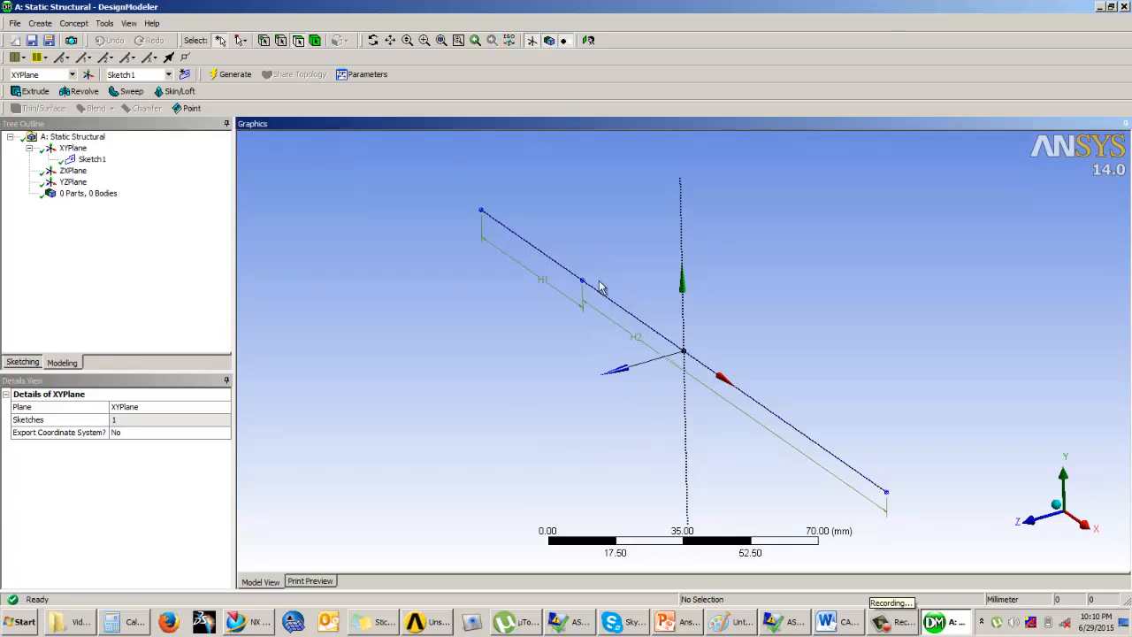
Create a rectangular beam cross section with width B 10 mm and height H 10 mm.
click(74, 23)
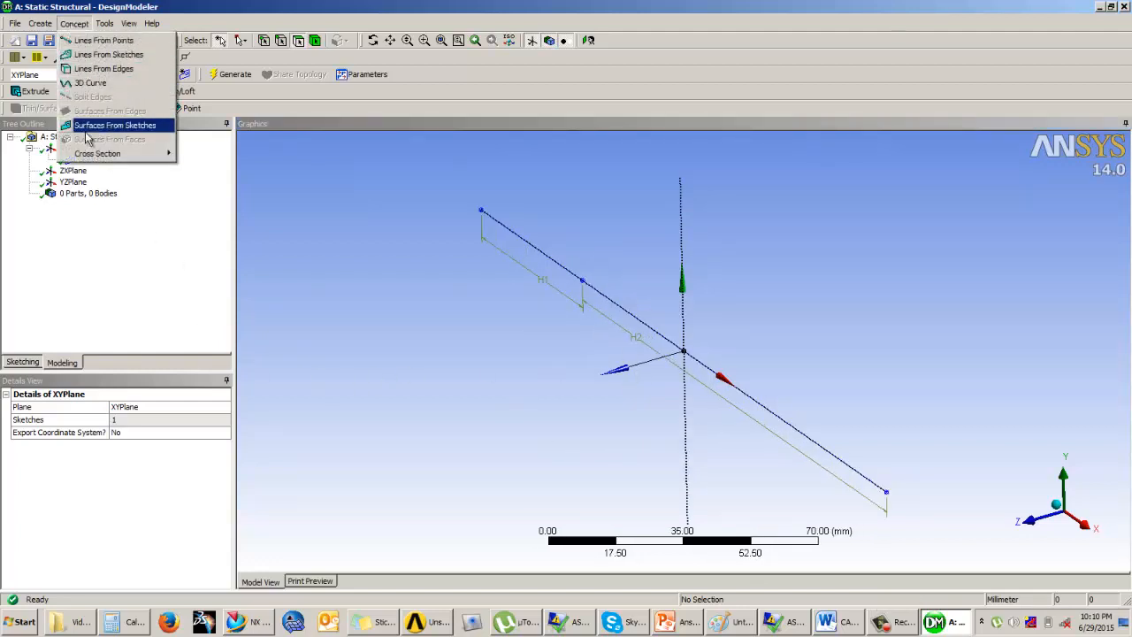
mouse_move(147, 160)
click(244, 158)
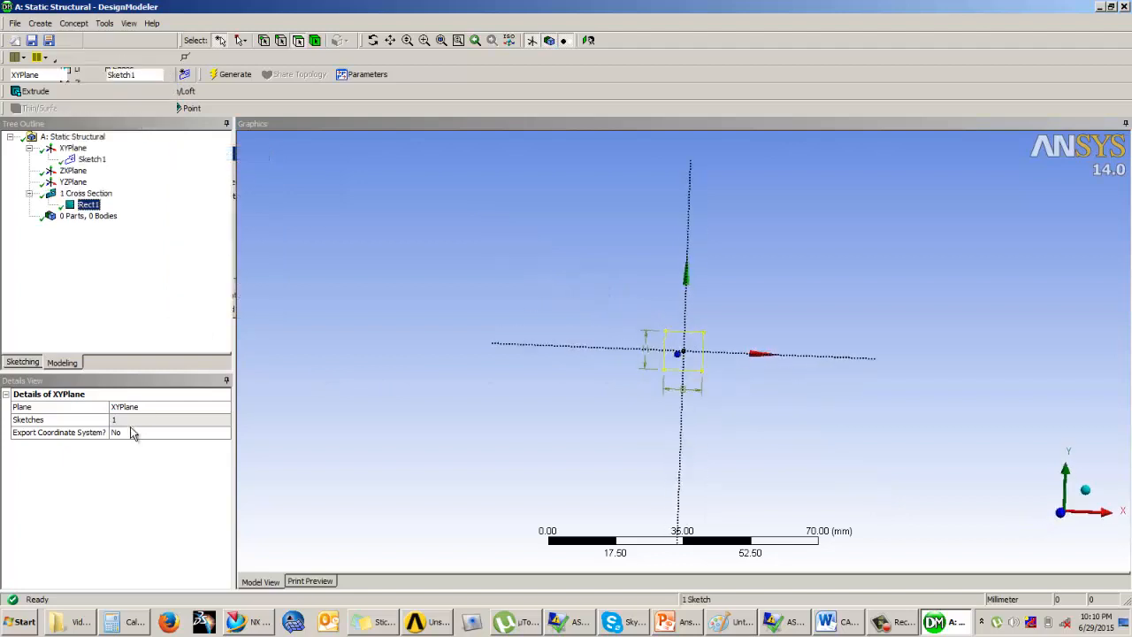
click(102, 458)
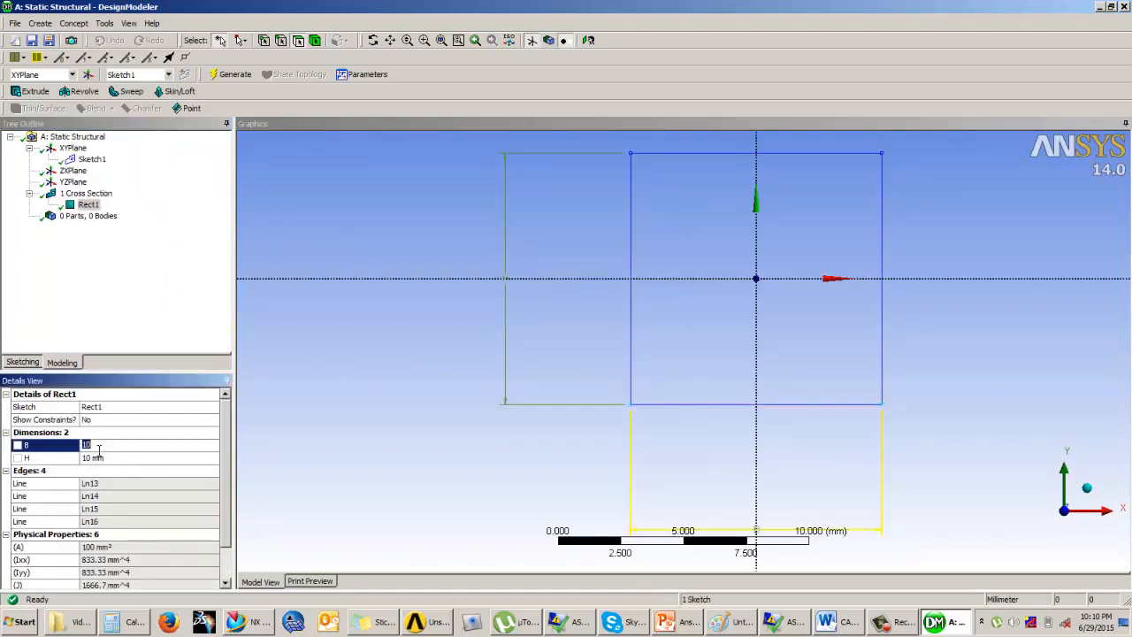
click(115, 308)
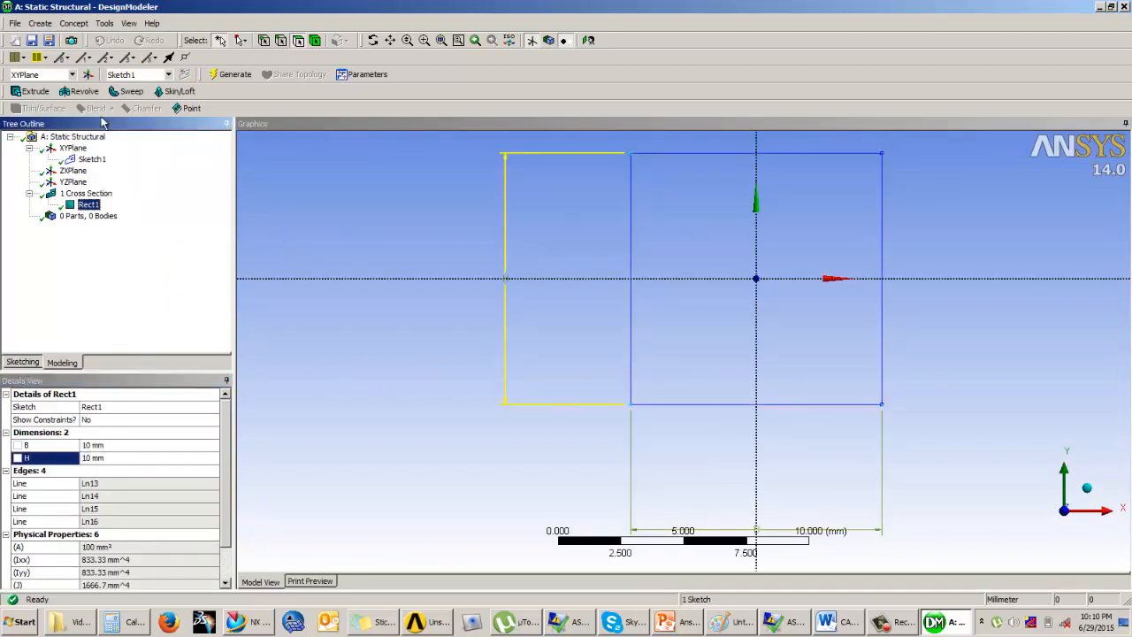
Create a line body from the two-segment beam sketch using Lines From Sketches and generate it.
click(79, 25)
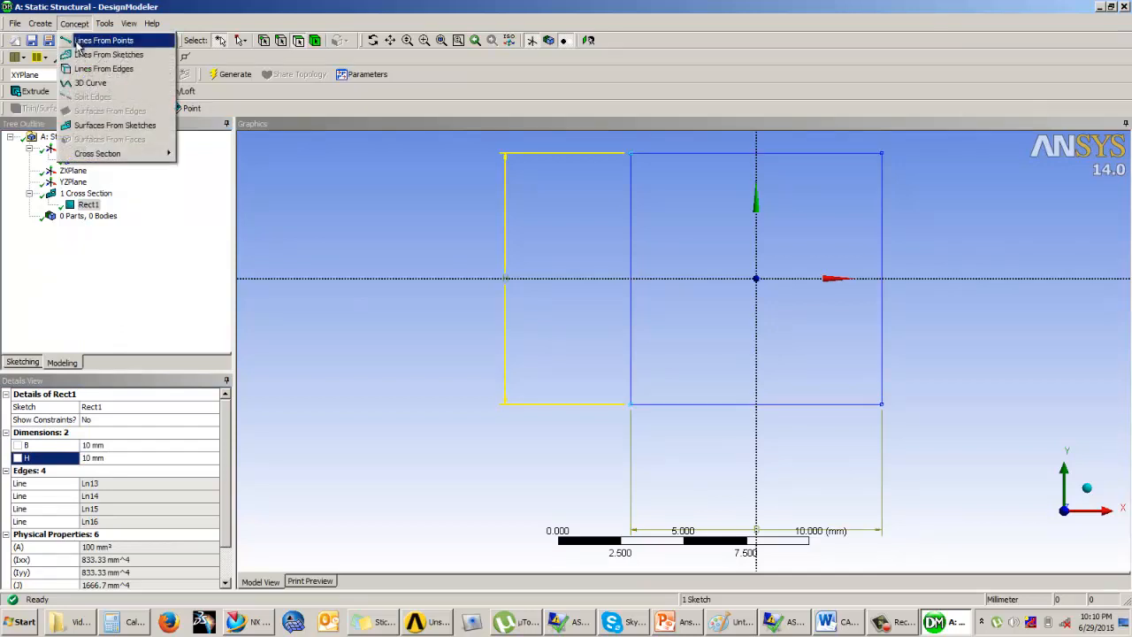
click(99, 56)
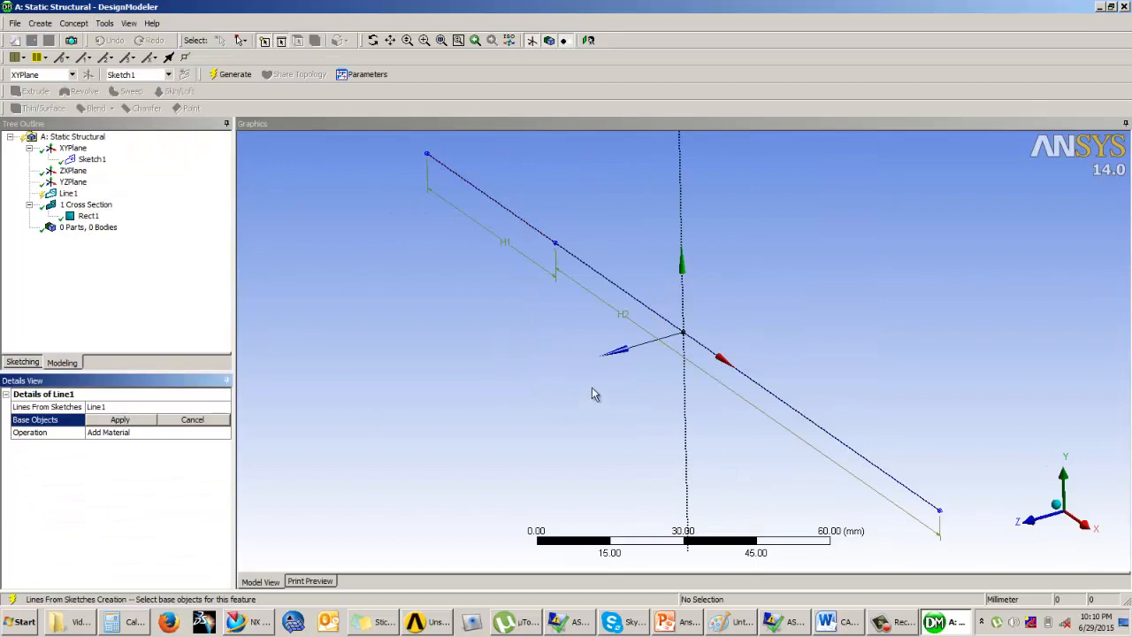
click(630, 296)
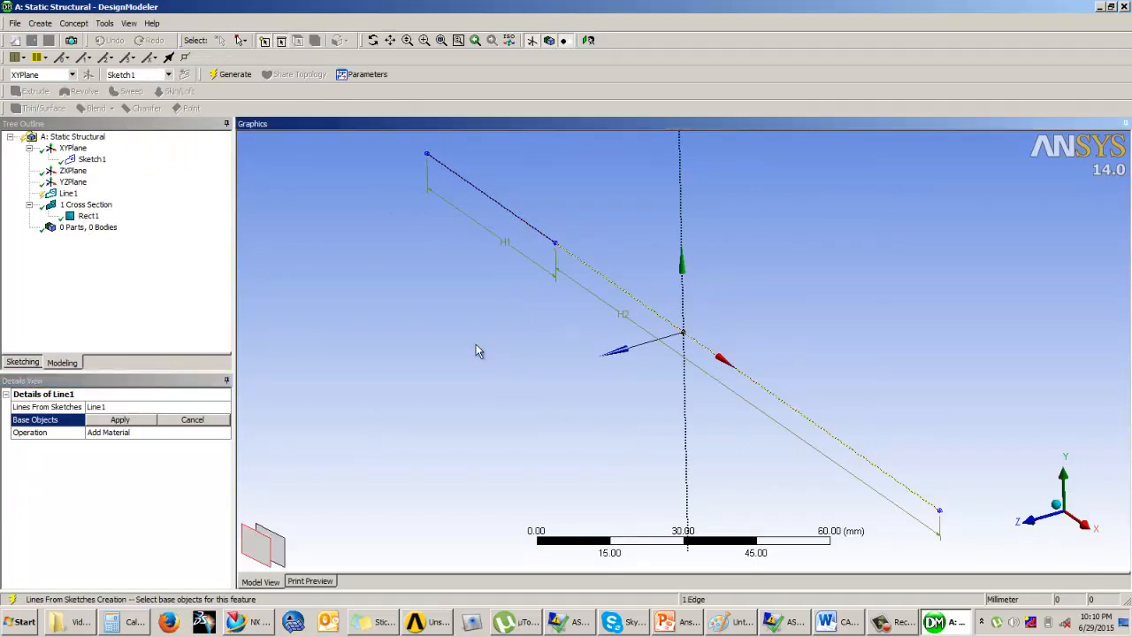
click(121, 420)
click(230, 74)
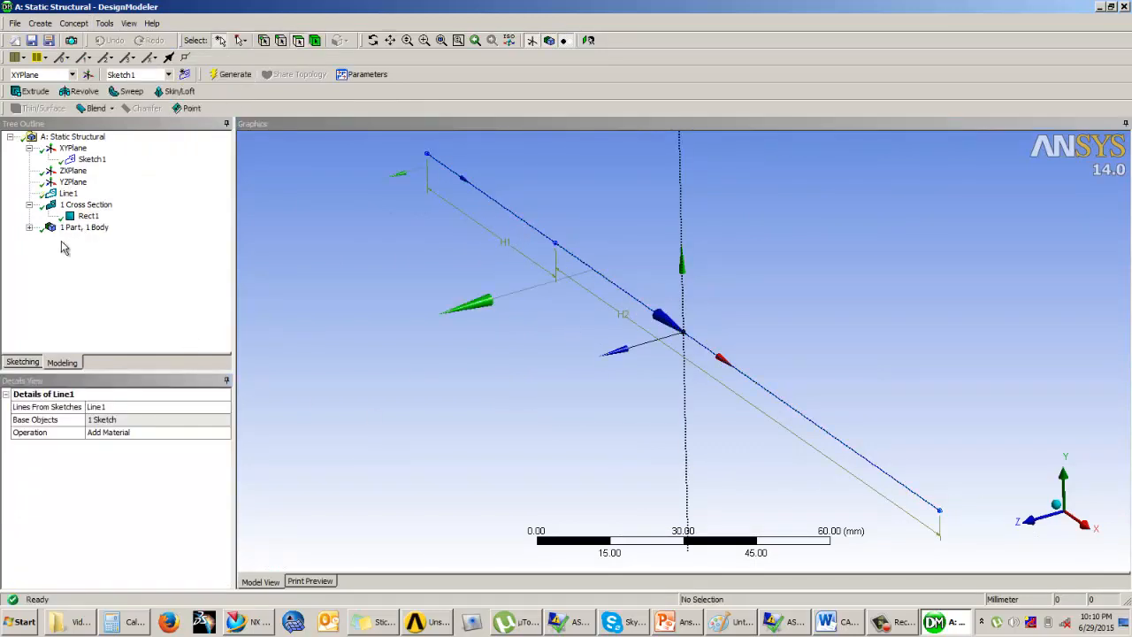
Assign the Rect1 cross section to the line body.
click(29, 227)
click(94, 239)
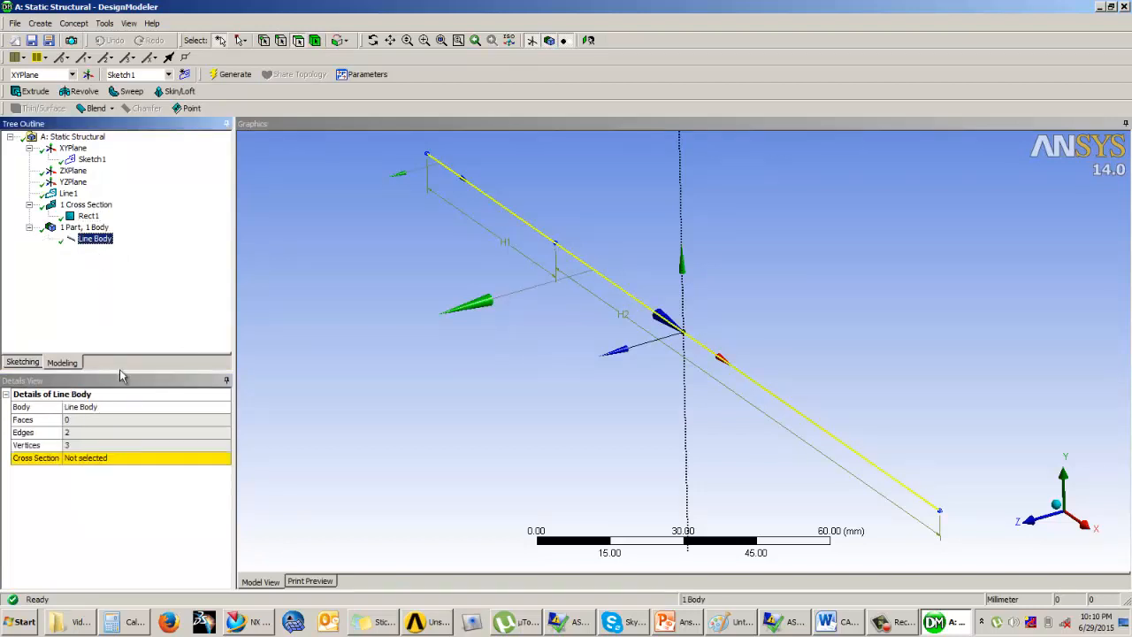
click(120, 459)
click(224, 459)
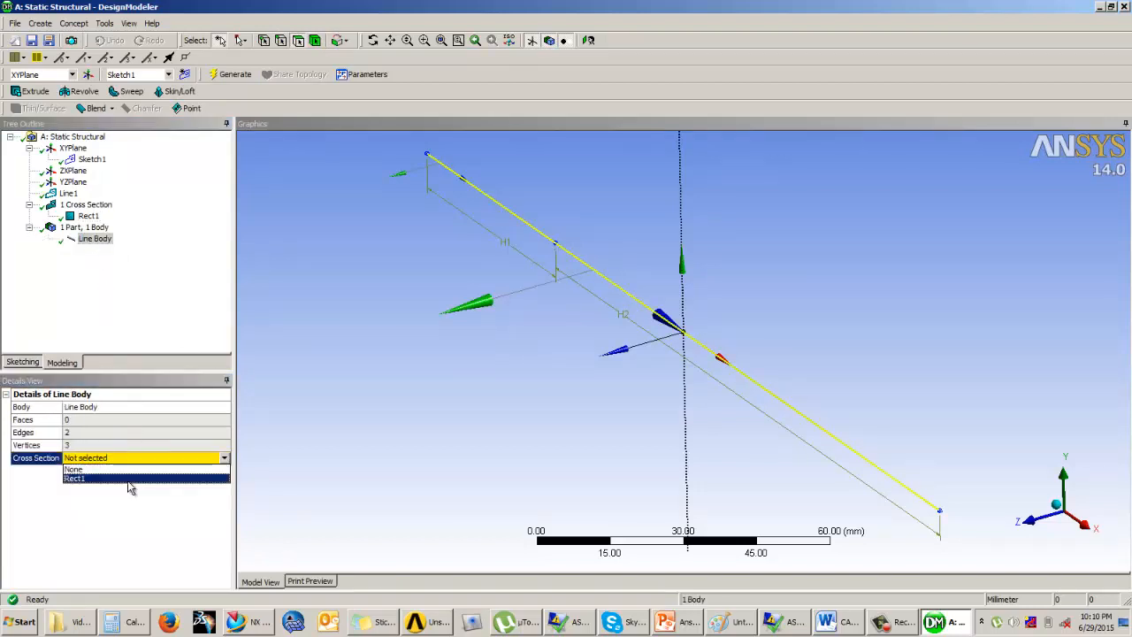
click(124, 483)
click(322, 184)
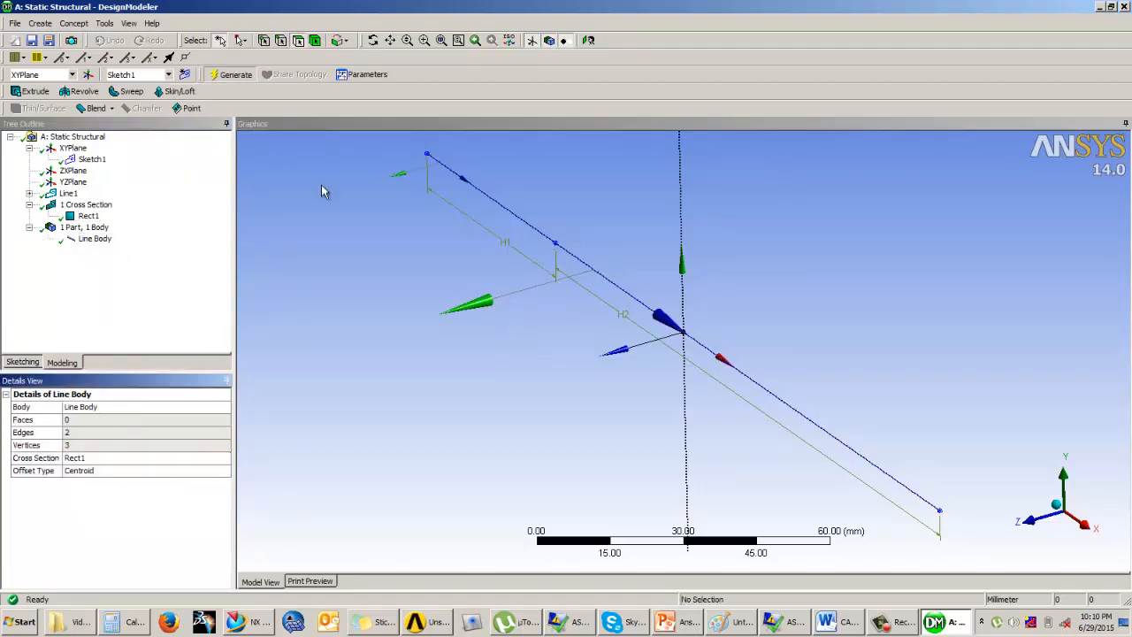
Turn on the display of cross-section solids and inspect the beam as a 3D solid.
middle_drag(321, 184, 503, 268)
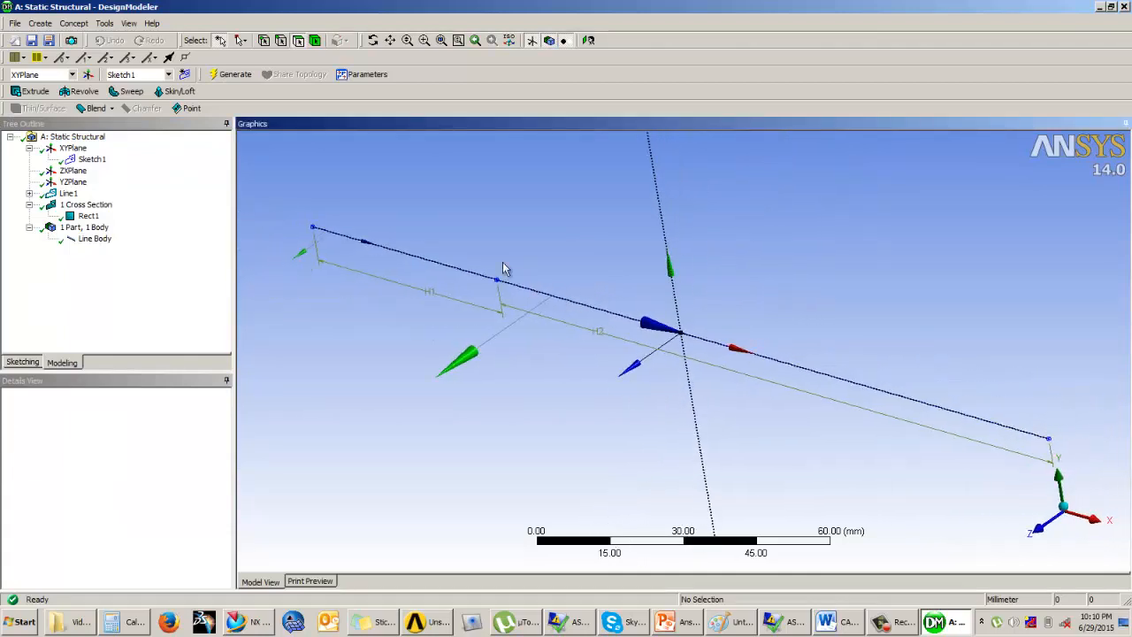
click(130, 23)
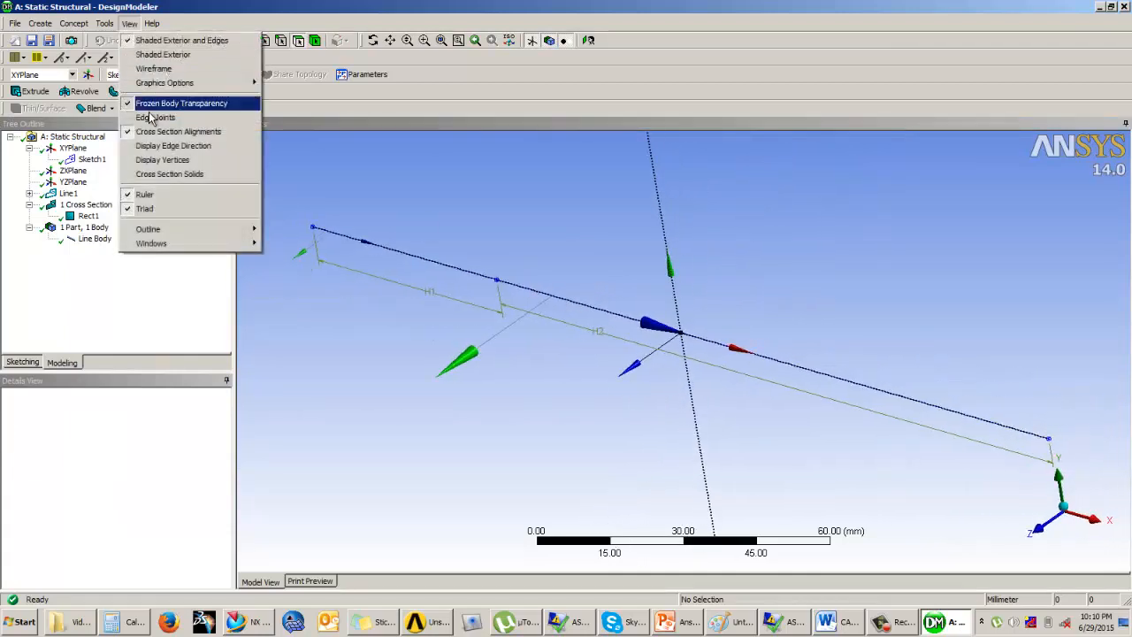
click(169, 174)
middle_drag(687, 304, 660, 301)
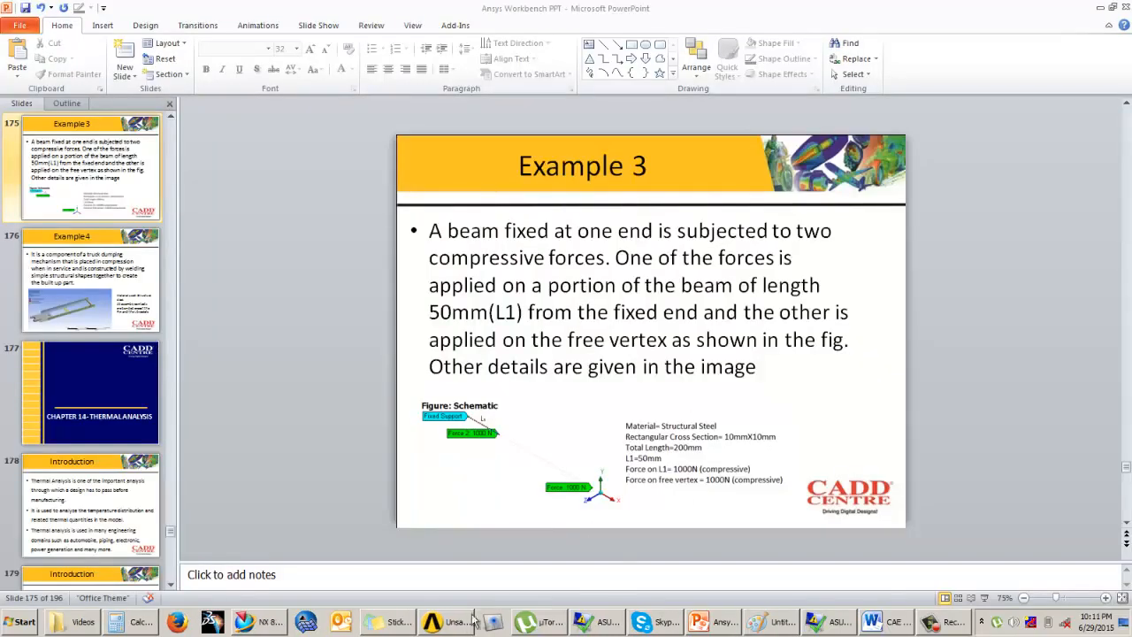
Switch to Workbench and open the Static Structural system's Model in Mechanical.
click(453, 623)
click(463, 305)
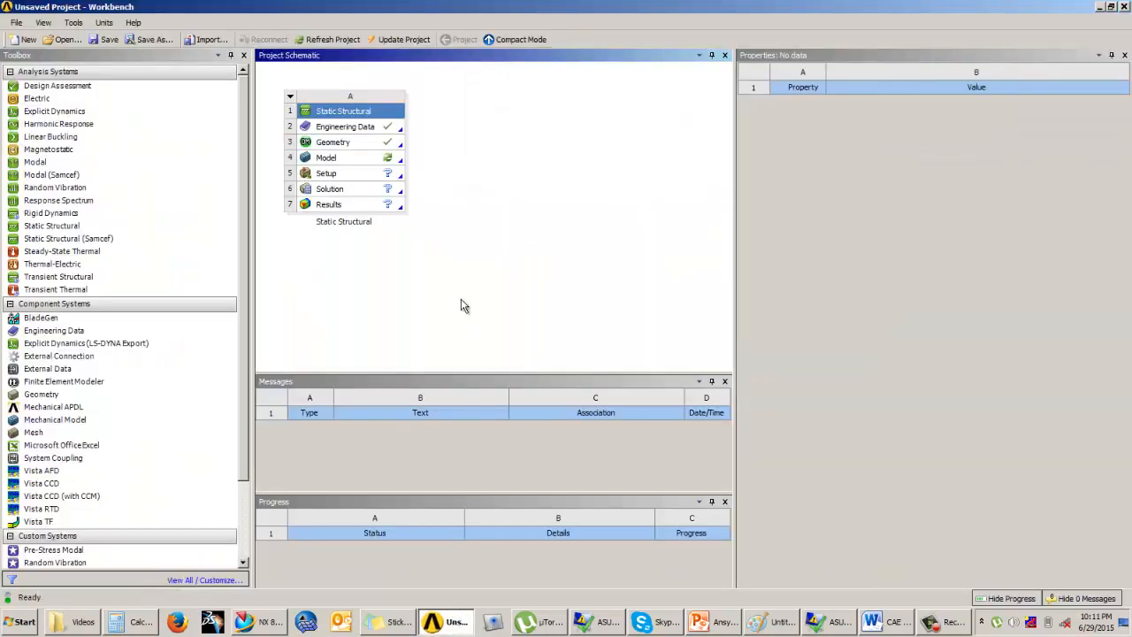
double_click(351, 159)
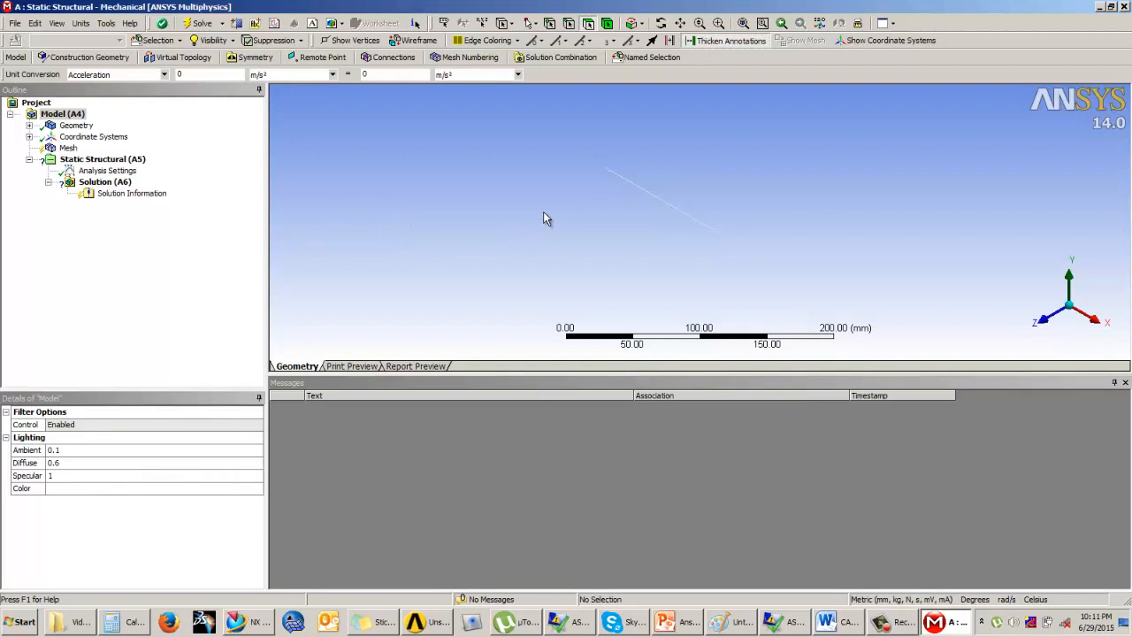
Generate the beam's mesh with the default settings.
scroll(541, 218, up, 1)
middle_drag(541, 218, 607, 232)
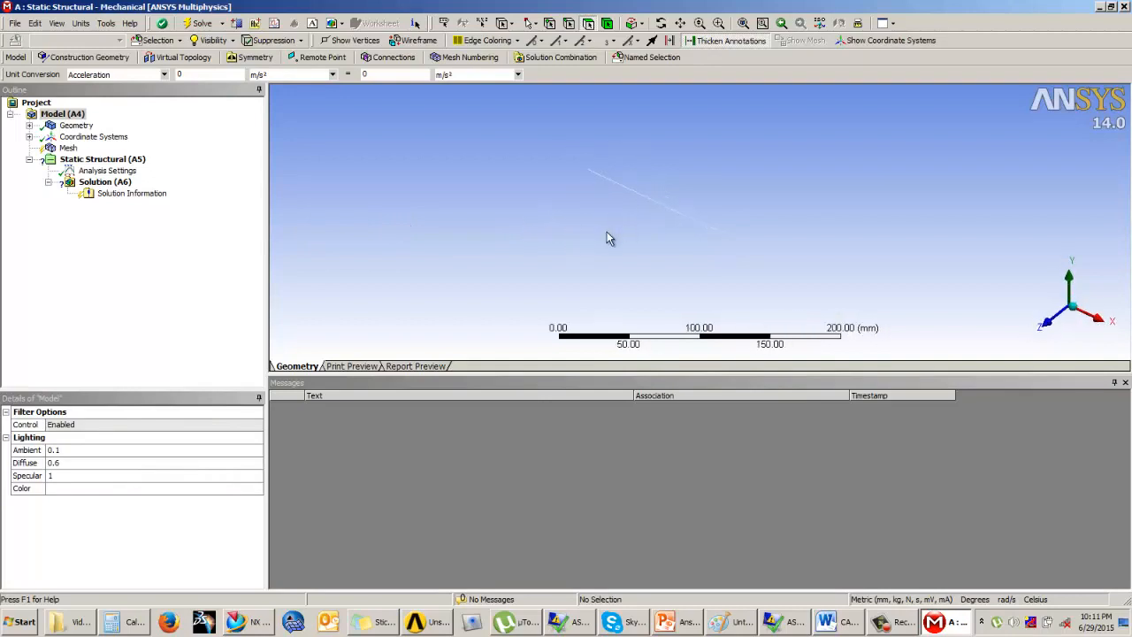
scroll(612, 229, up, 2)
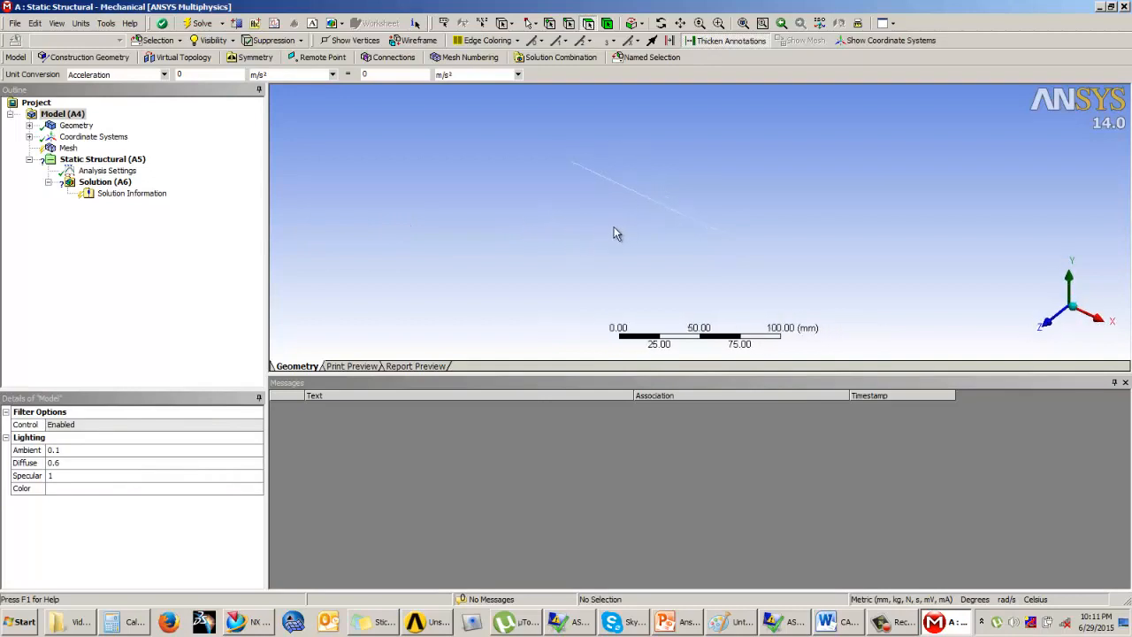
click(67, 148)
click(55, 58)
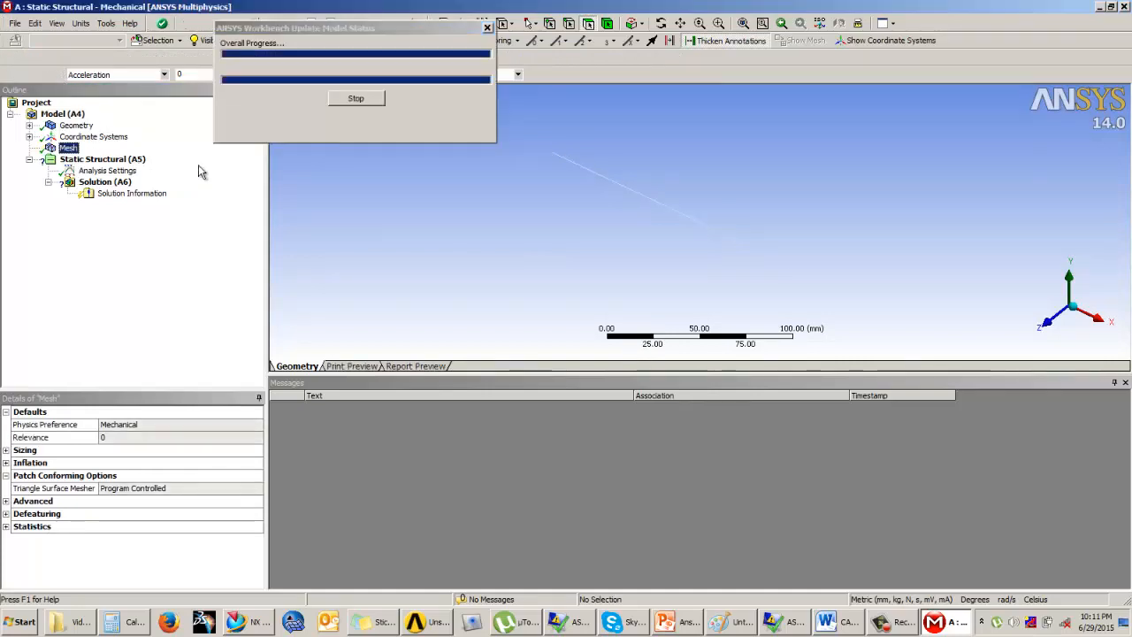
Set the mesh relevance to 50 and update the mesh.
click(115, 438)
key(Return)
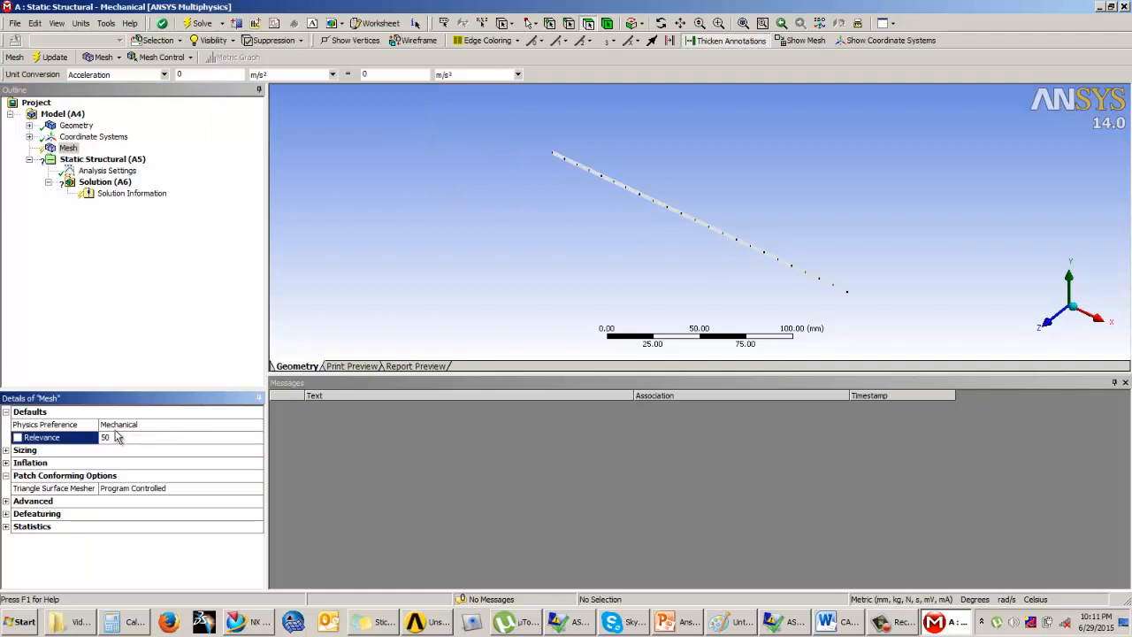
click(53, 57)
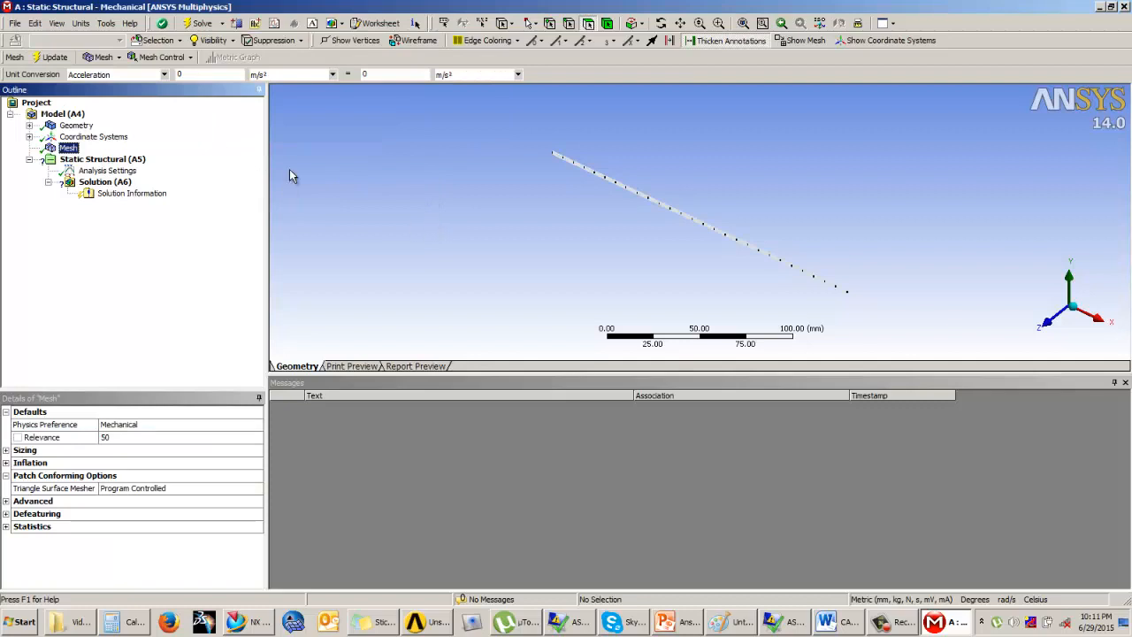
Show the geometry's cross-section solids and inspect the beam under the Static Structural branch.
click(57, 23)
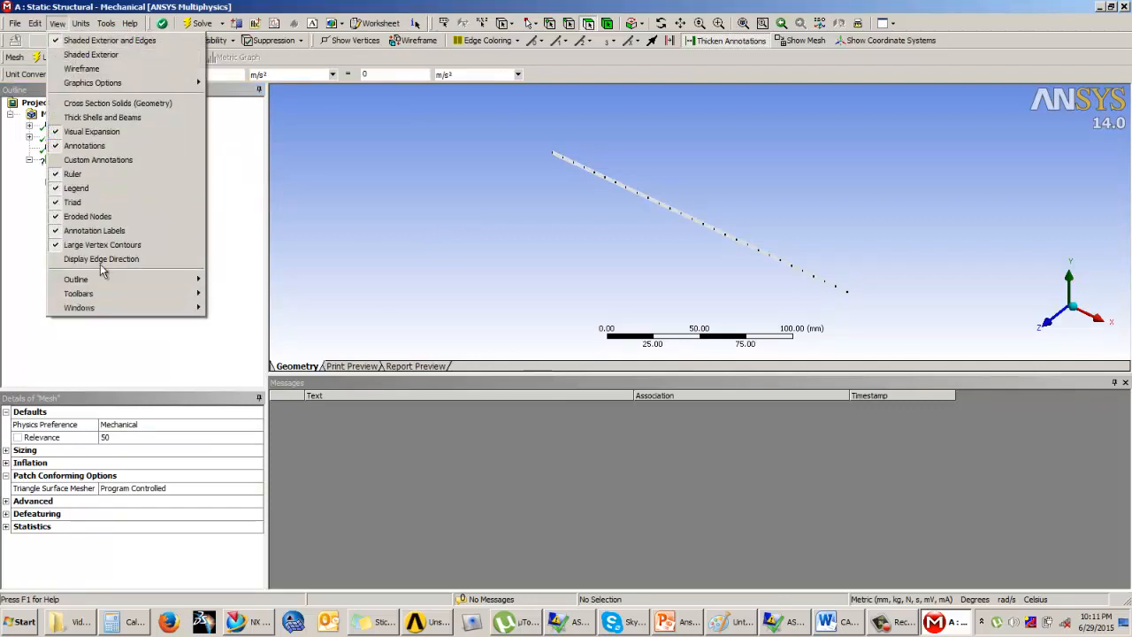
click(108, 103)
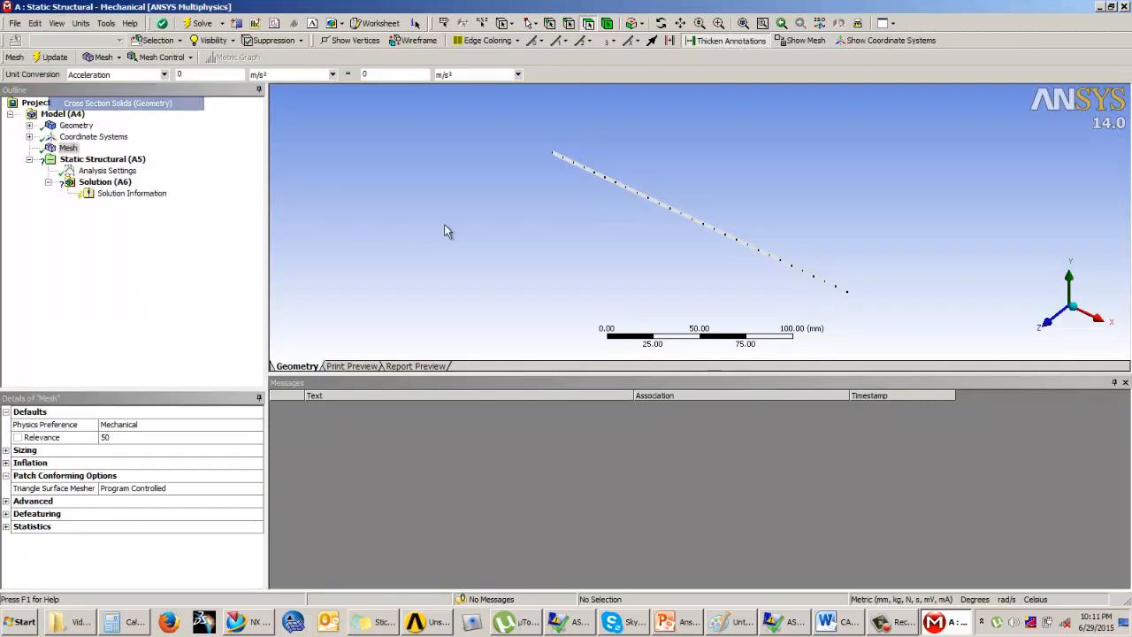
scroll(626, 234, up, 5)
scroll(627, 228, down, 6)
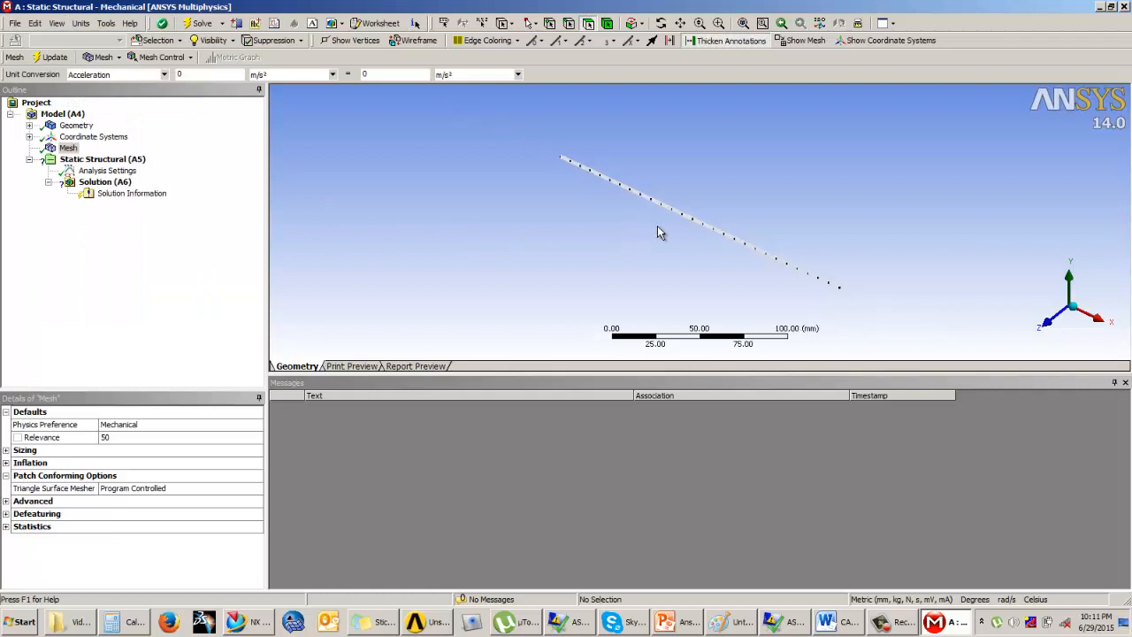
middle_drag(657, 225, 751, 230)
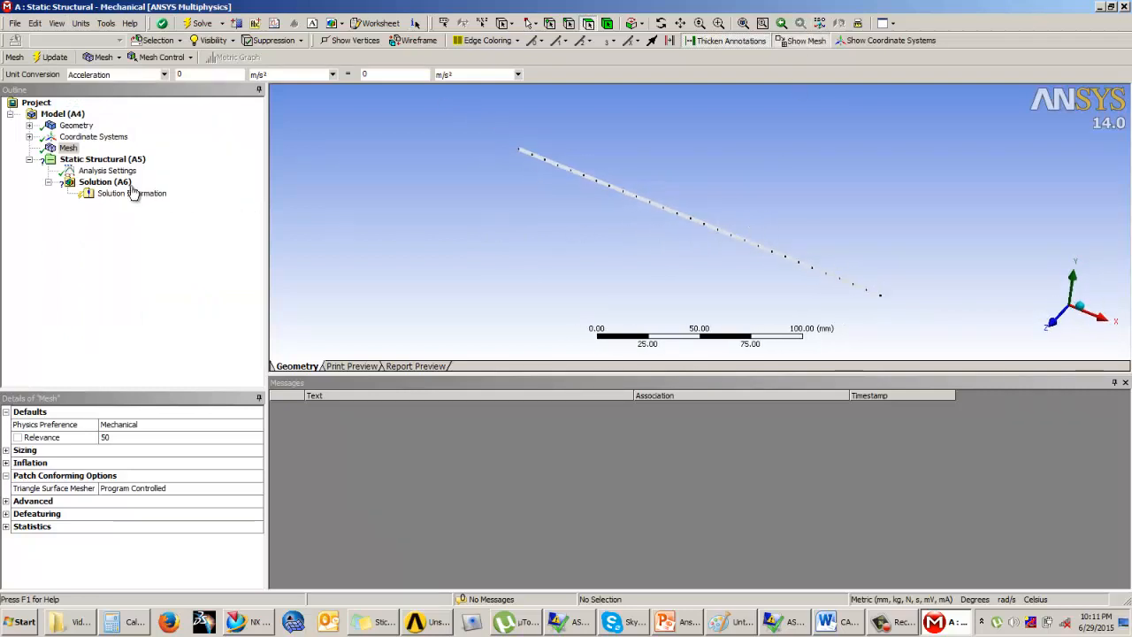
click(88, 160)
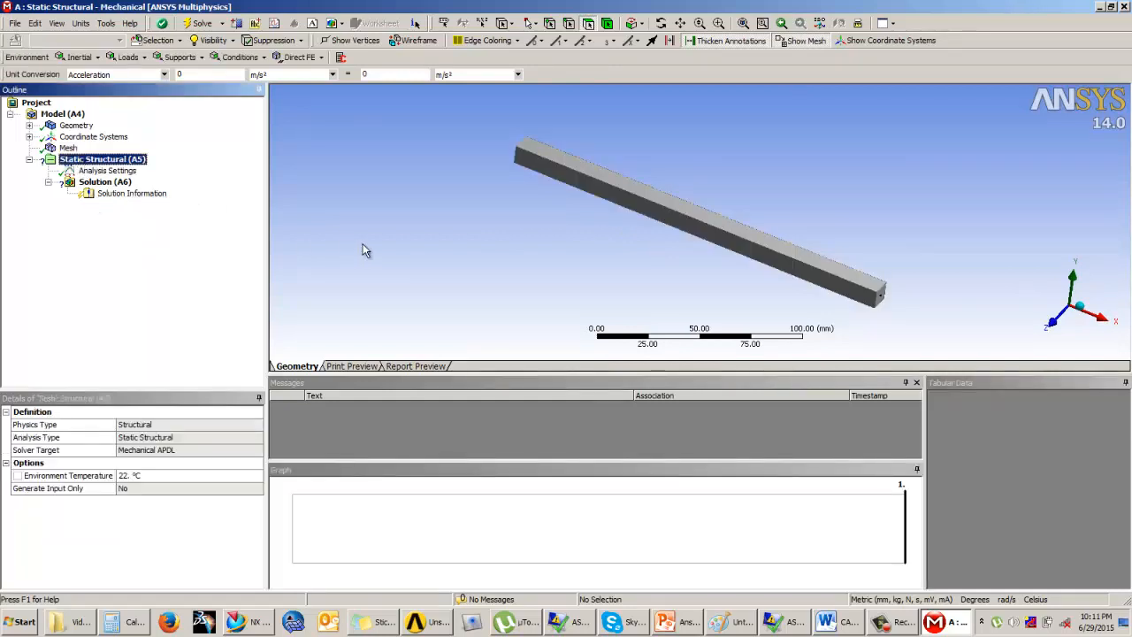
middle_drag(450, 214, 619, 186)
Compare the beam with and without cross-section solids, leaving it displayed as a line.
click(56, 23)
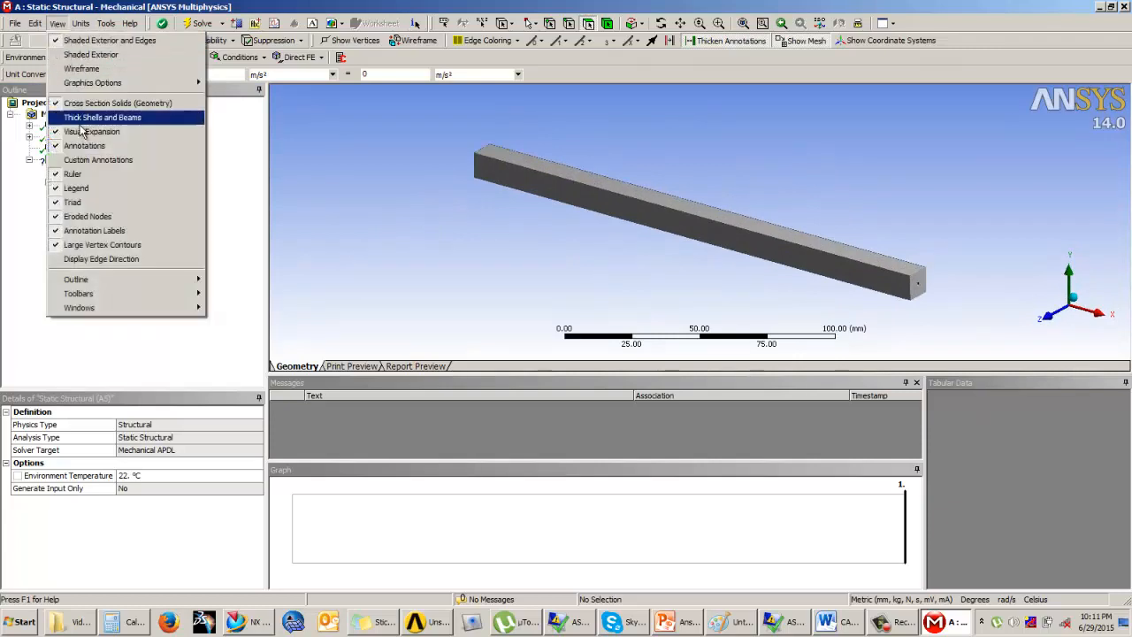
click(94, 105)
click(55, 23)
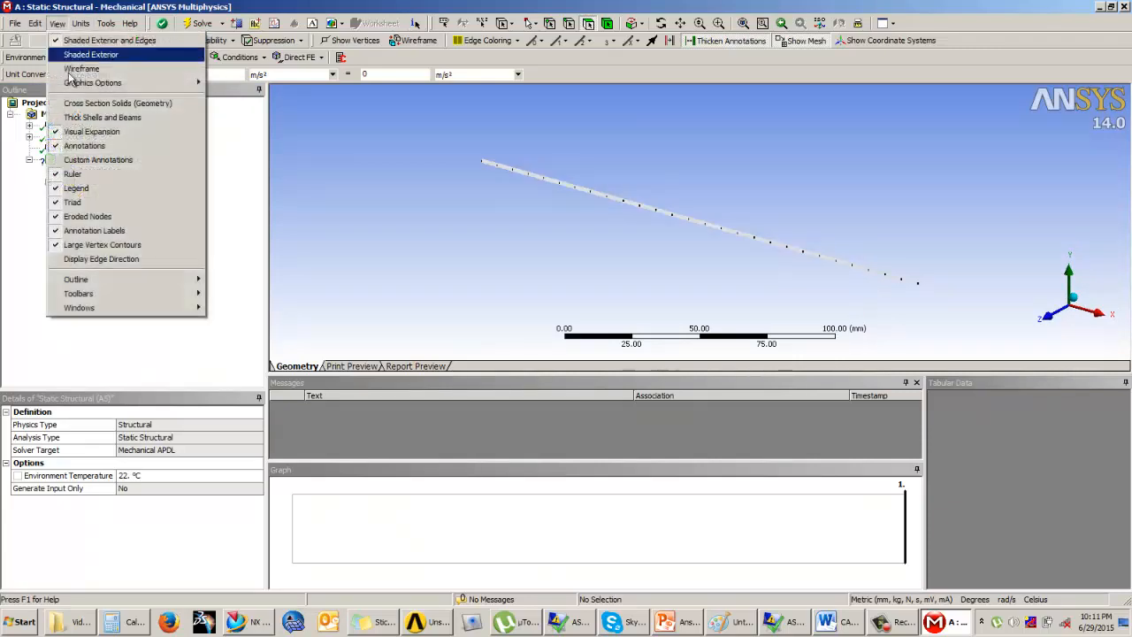
click(78, 104)
click(55, 23)
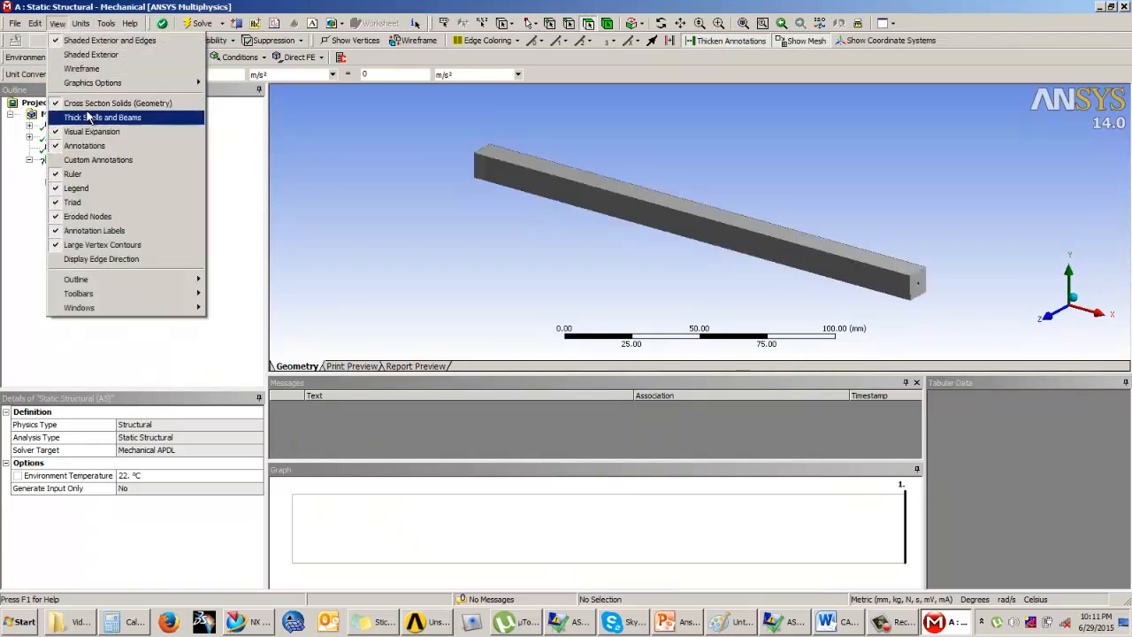
click(94, 104)
middle_drag(668, 206, 534, 227)
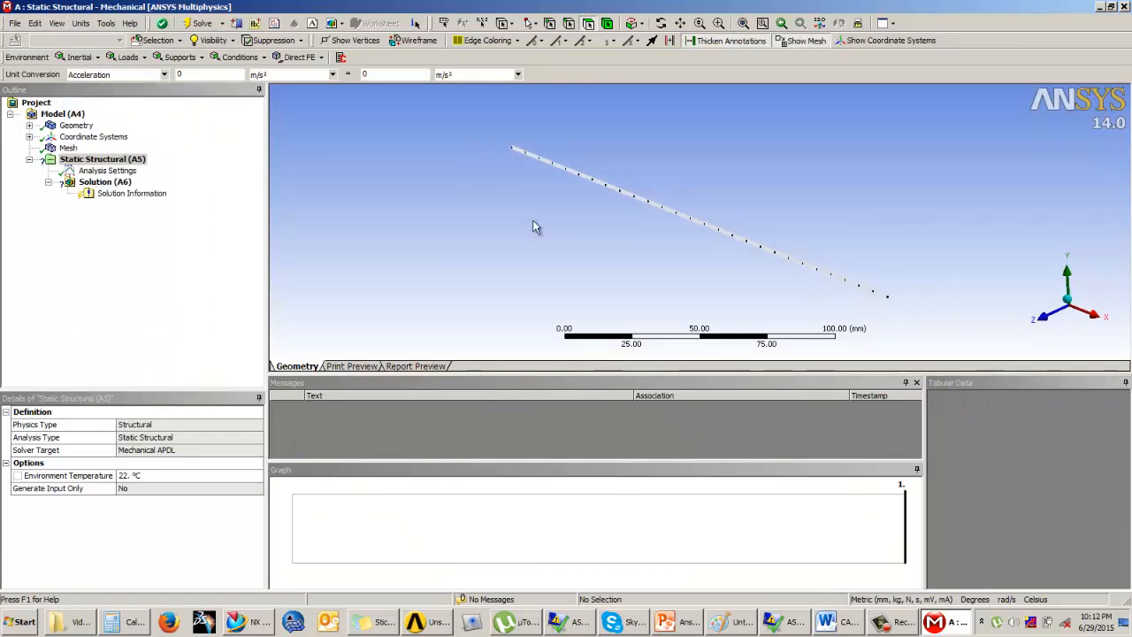
Add a Fixed Support to the end vertex of the beam's short 50 mm segment.
click(110, 160)
click(178, 56)
click(191, 75)
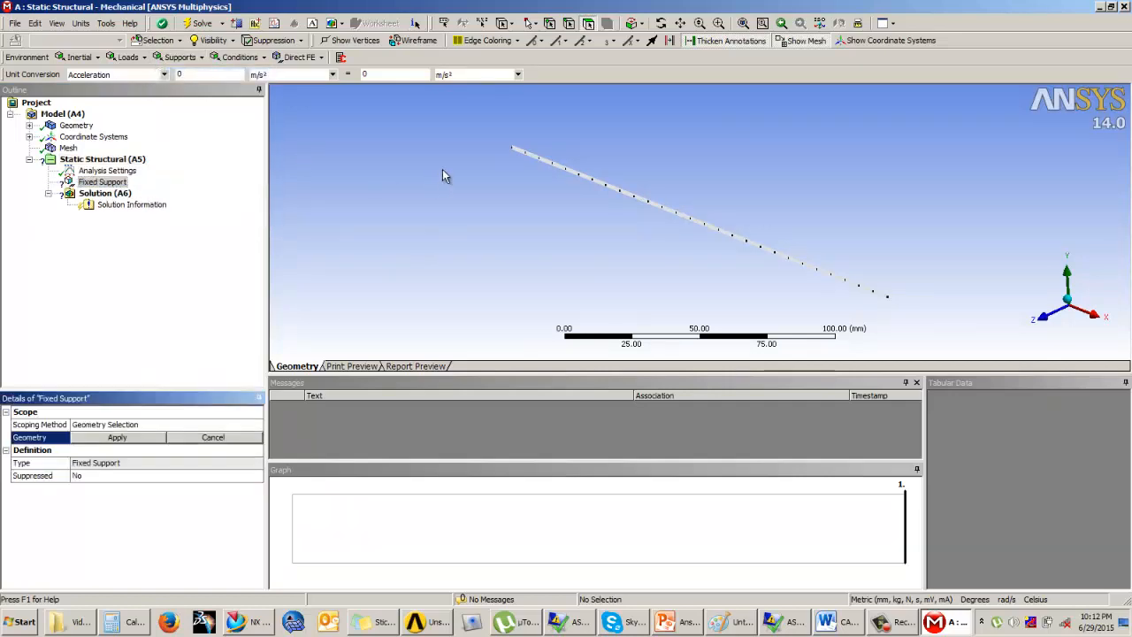
click(549, 27)
click(513, 147)
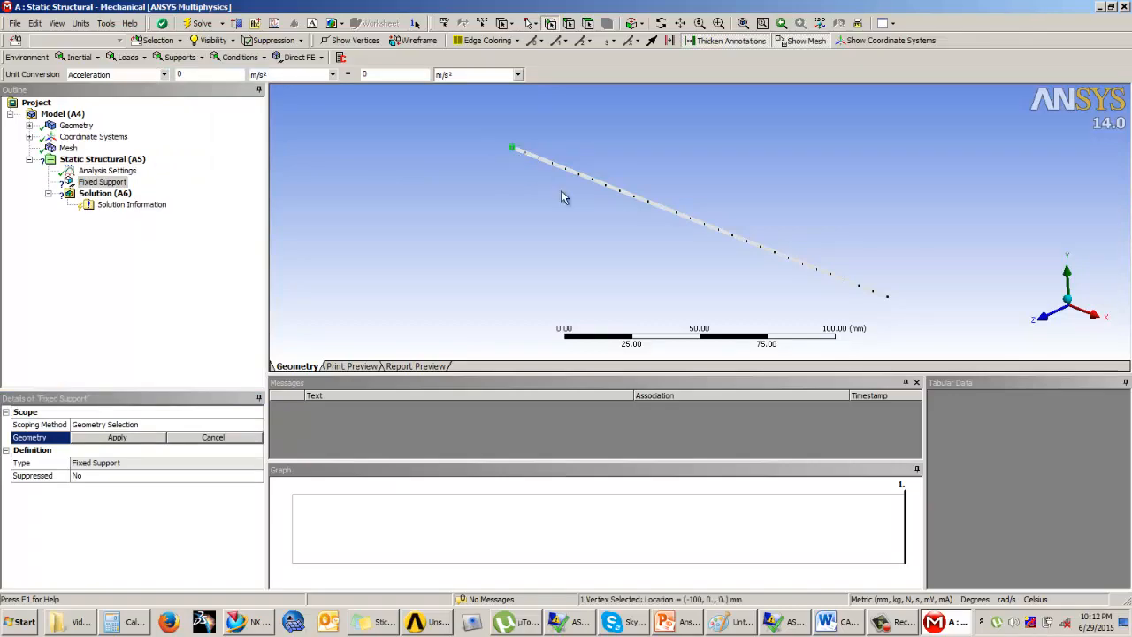
mouse_move(561, 191)
middle_down()
mouse_move(552, 185)
mouse_move(550, 200)
middle_up()
click(124, 439)
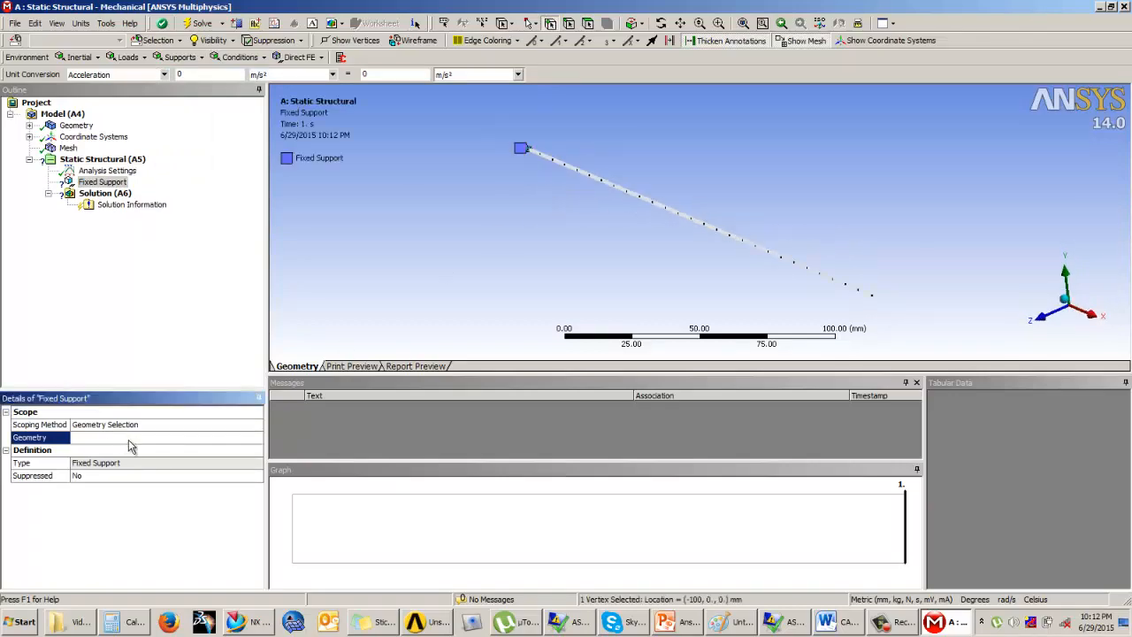
Check the loading in the Example 3 slide and add a 1000 N Force at the beam's vertex 50 mm from the fixed end.
click(663, 623)
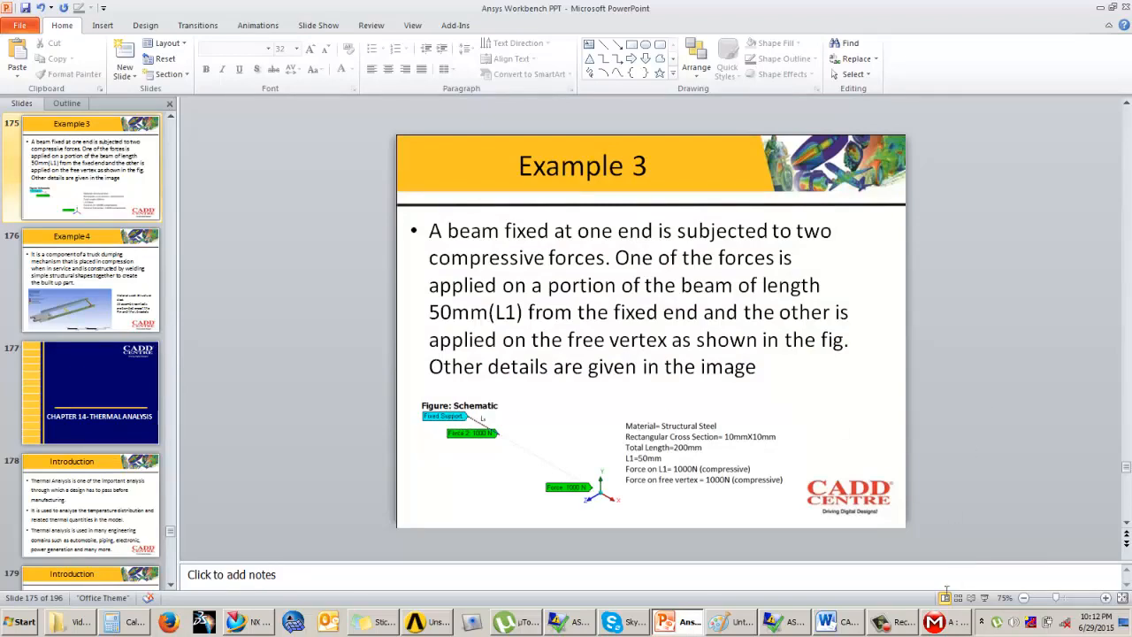
click(948, 622)
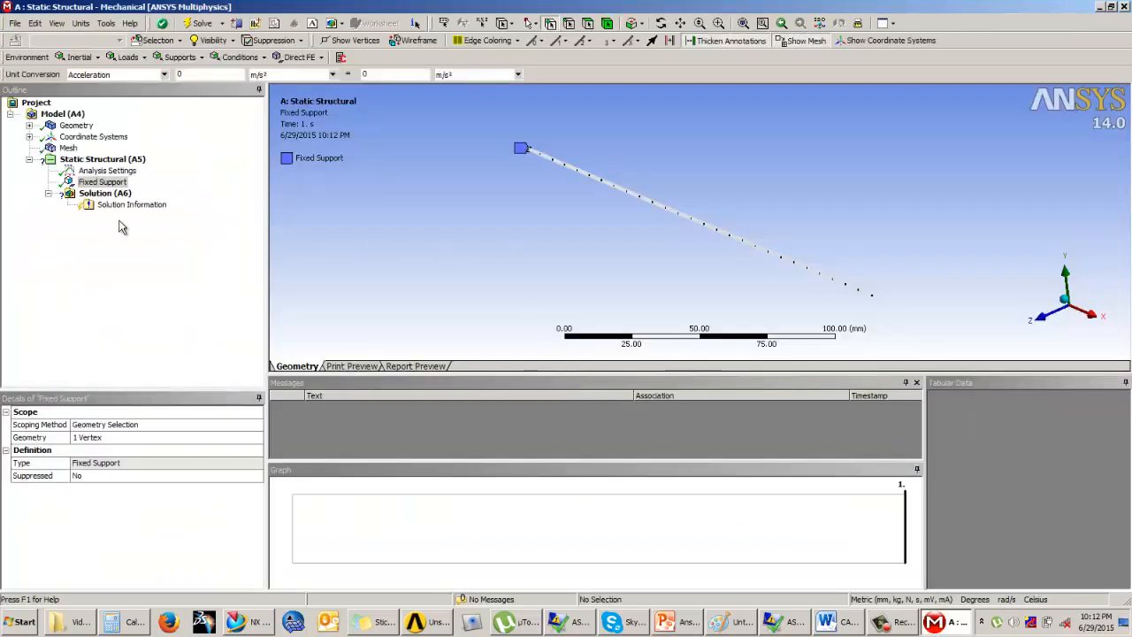
click(129, 57)
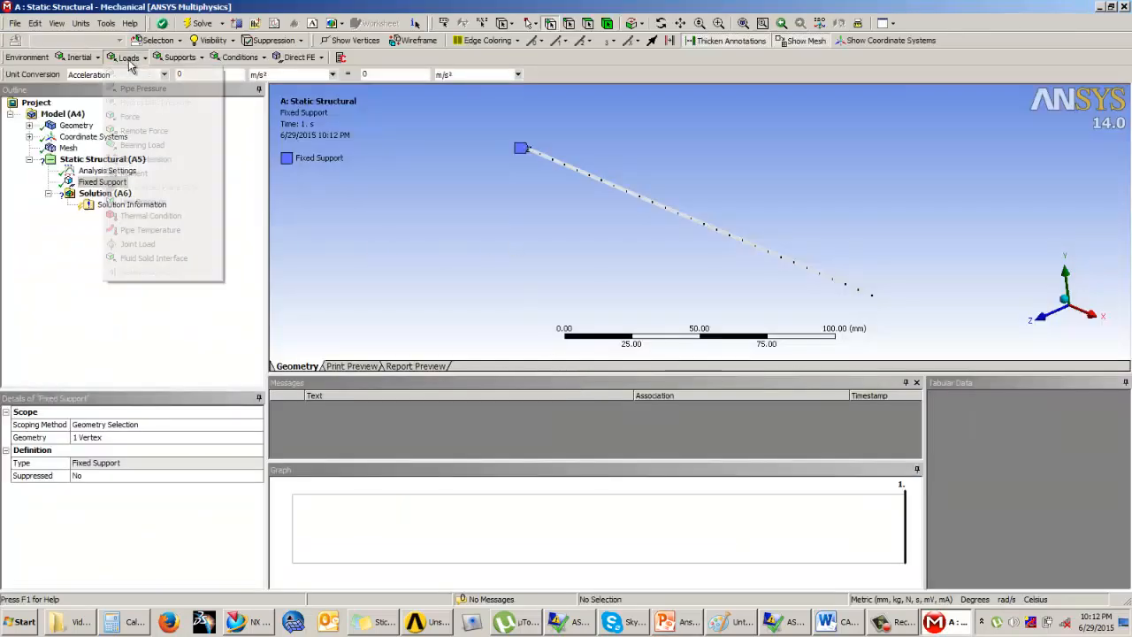
click(142, 116)
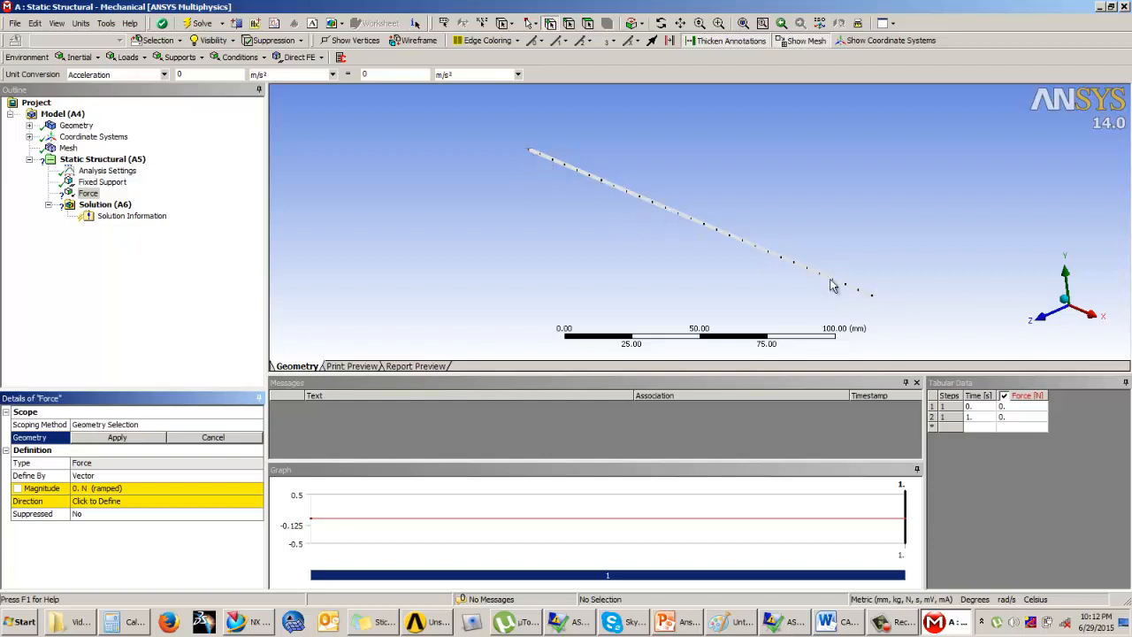
click(614, 186)
click(156, 442)
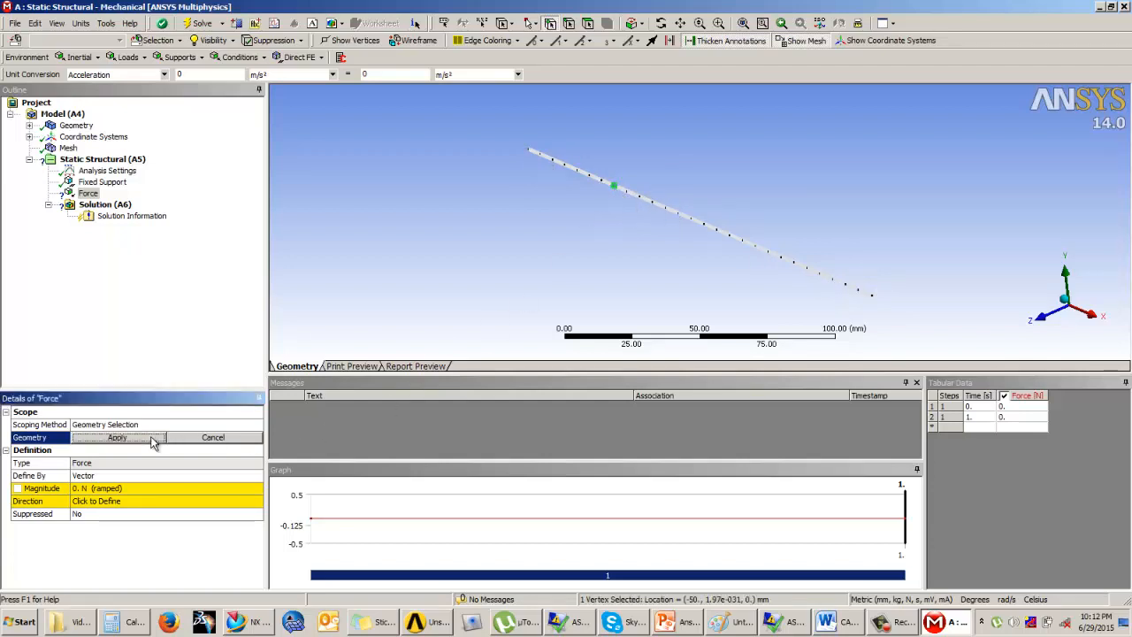
click(107, 487)
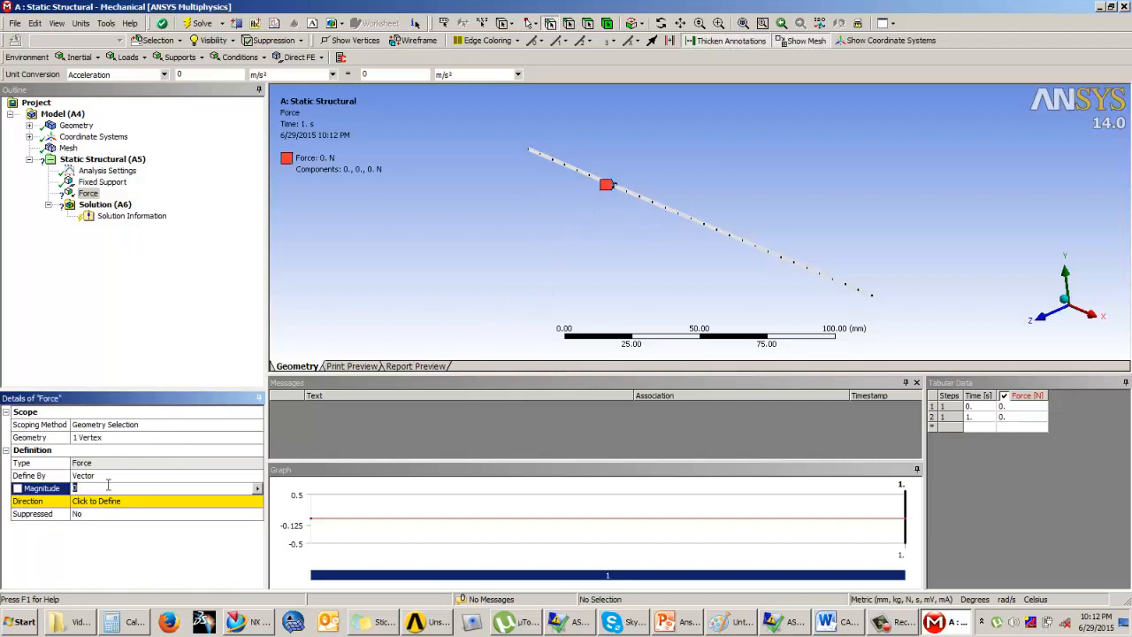
key(Return)
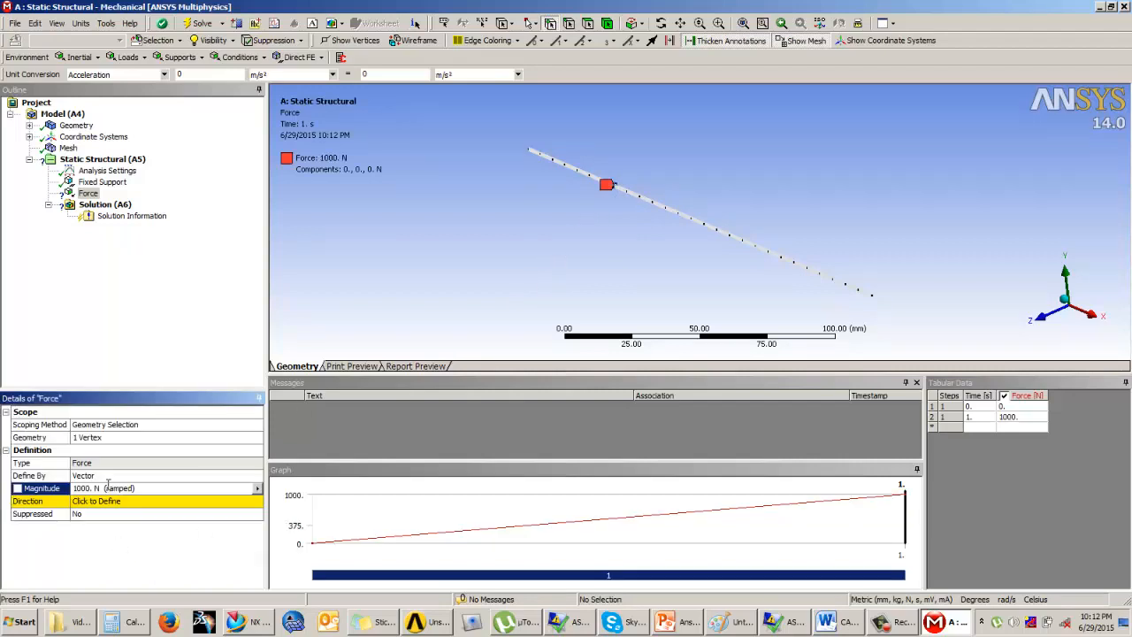
click(126, 502)
click(691, 215)
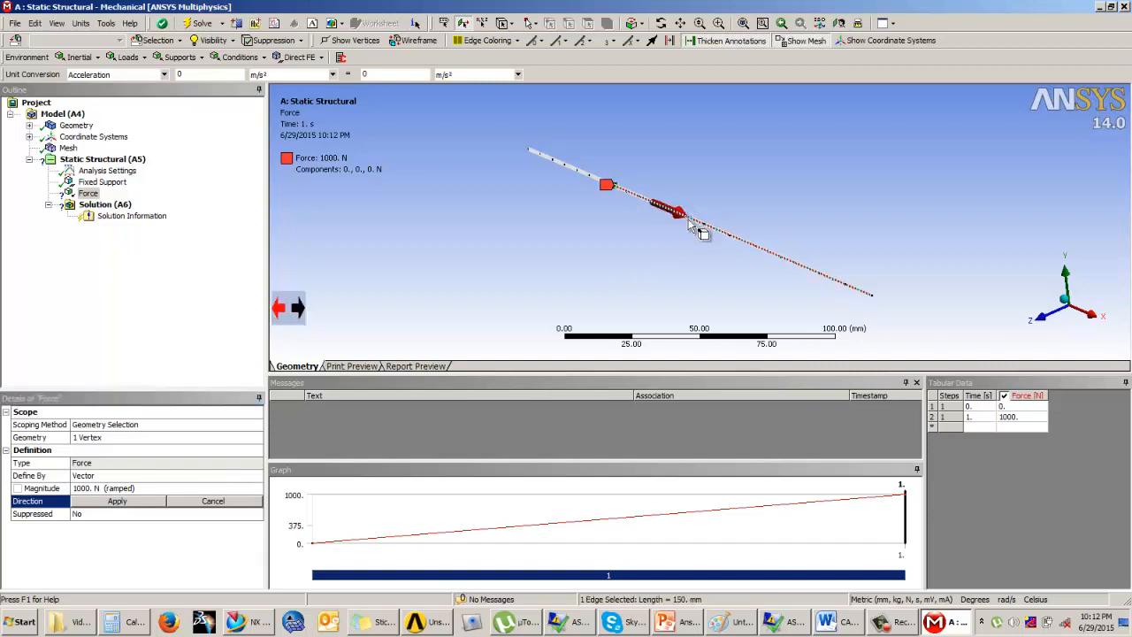
click(276, 309)
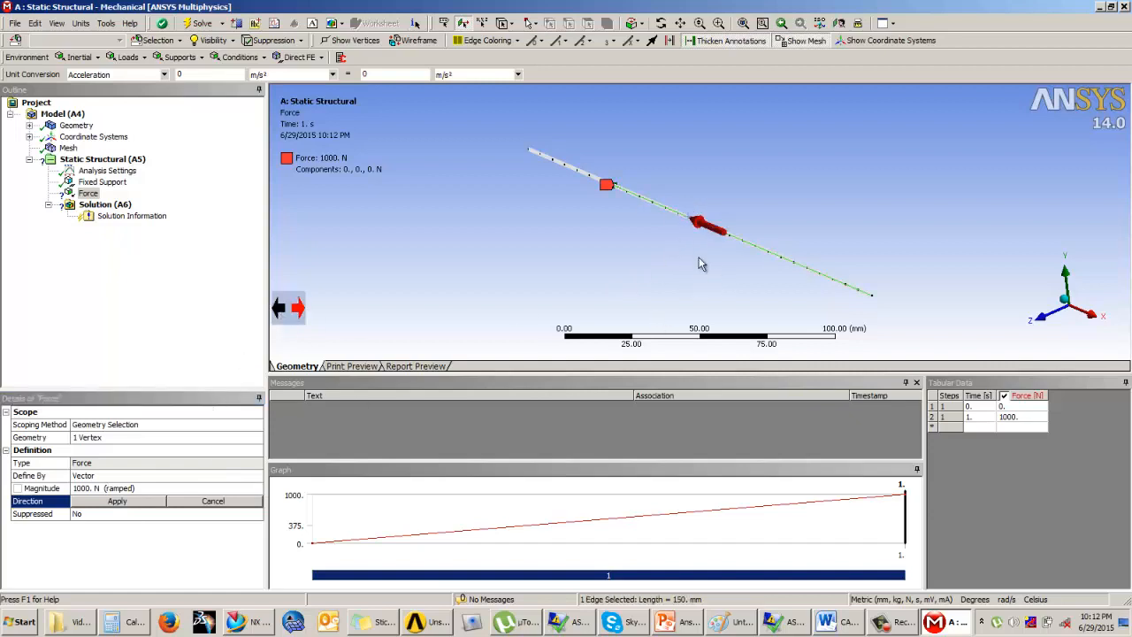
click(102, 159)
click(88, 194)
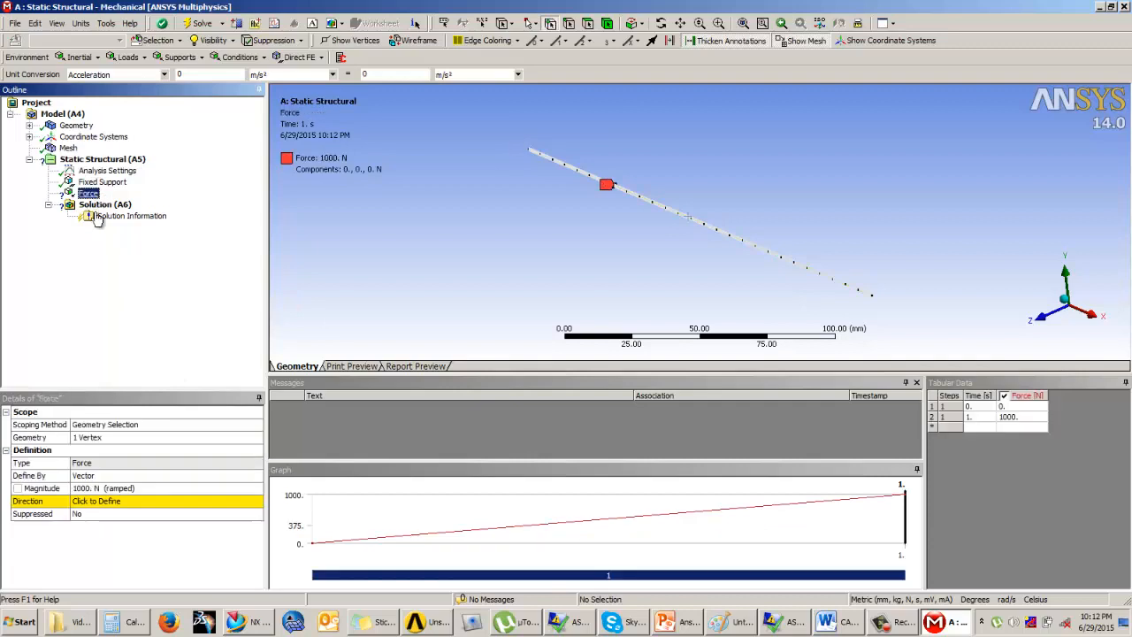
Define the force's direction along the 150 mm segment, pointing away from the fixed end.
click(94, 502)
click(715, 235)
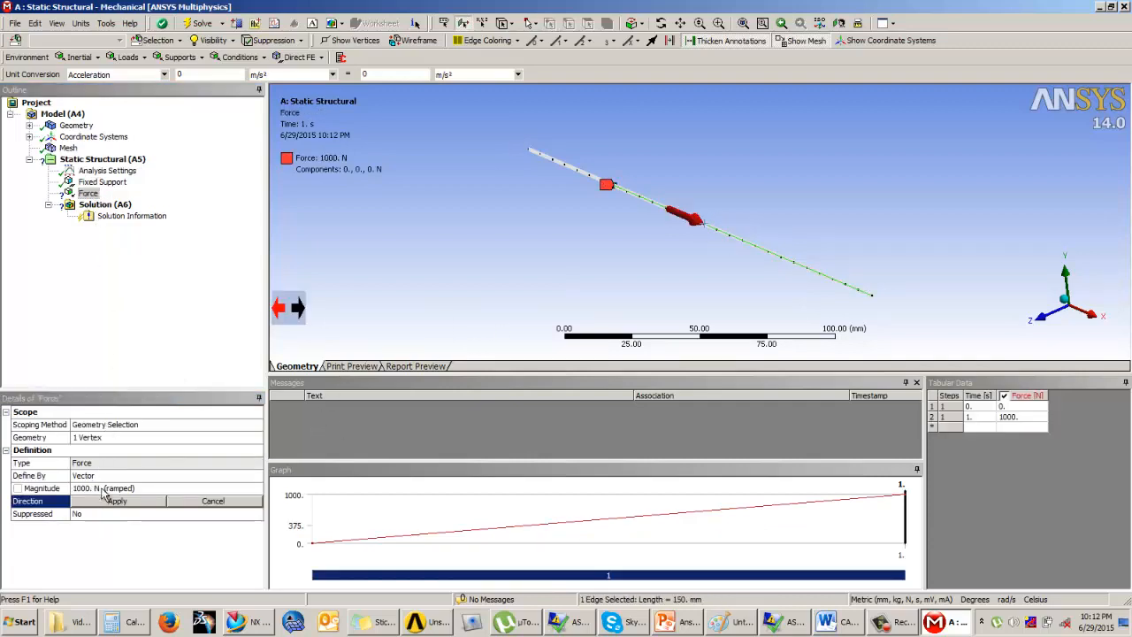
click(148, 502)
click(121, 502)
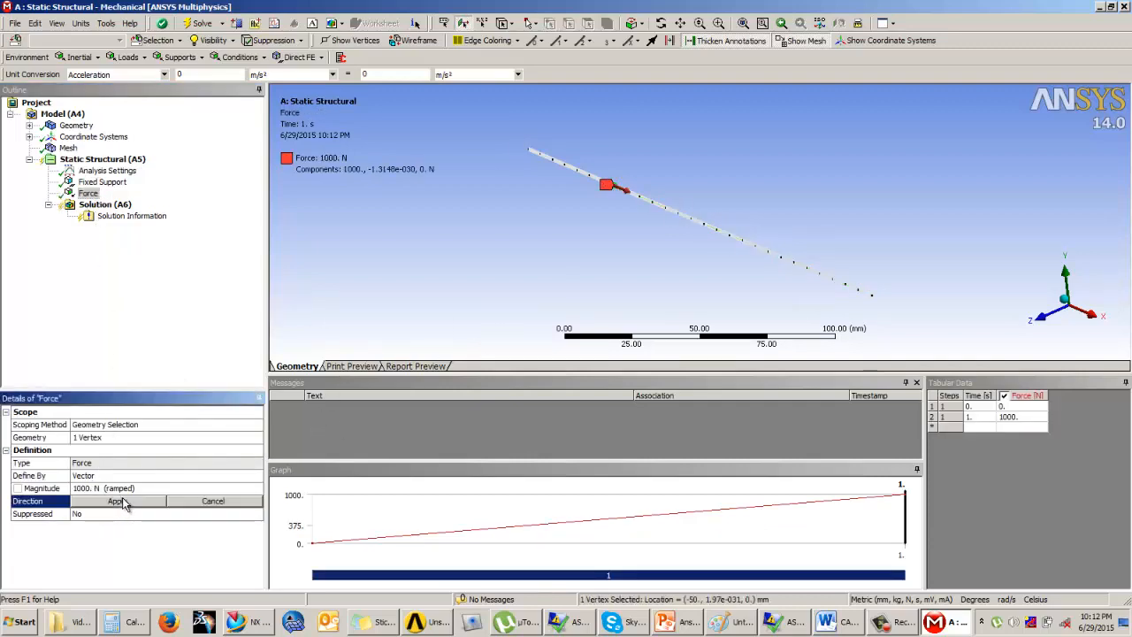
click(125, 501)
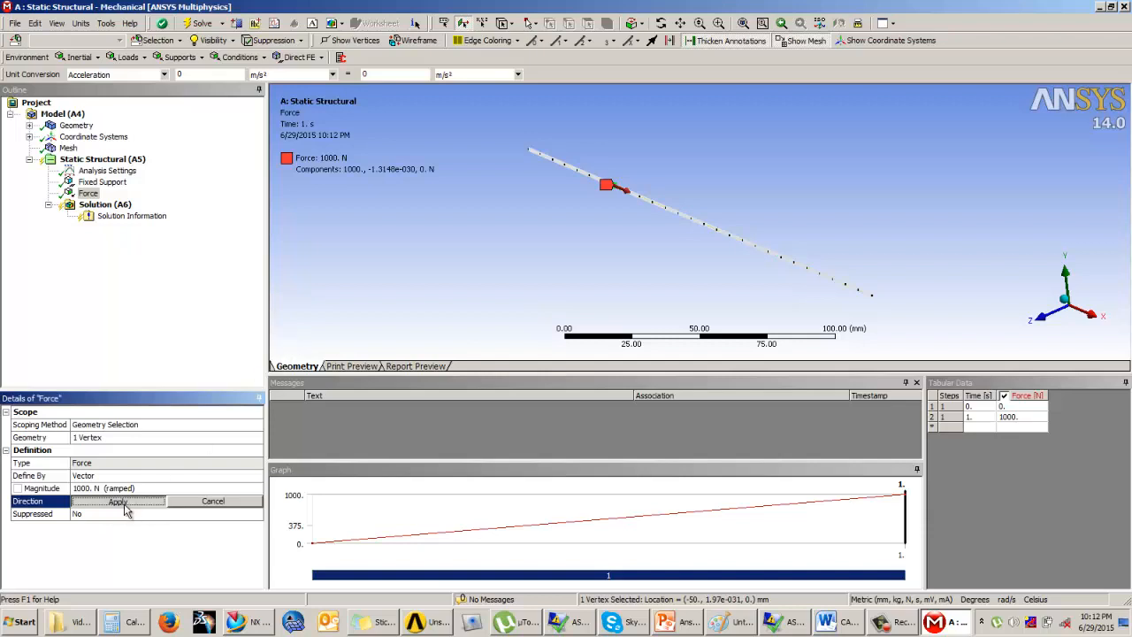
click(346, 318)
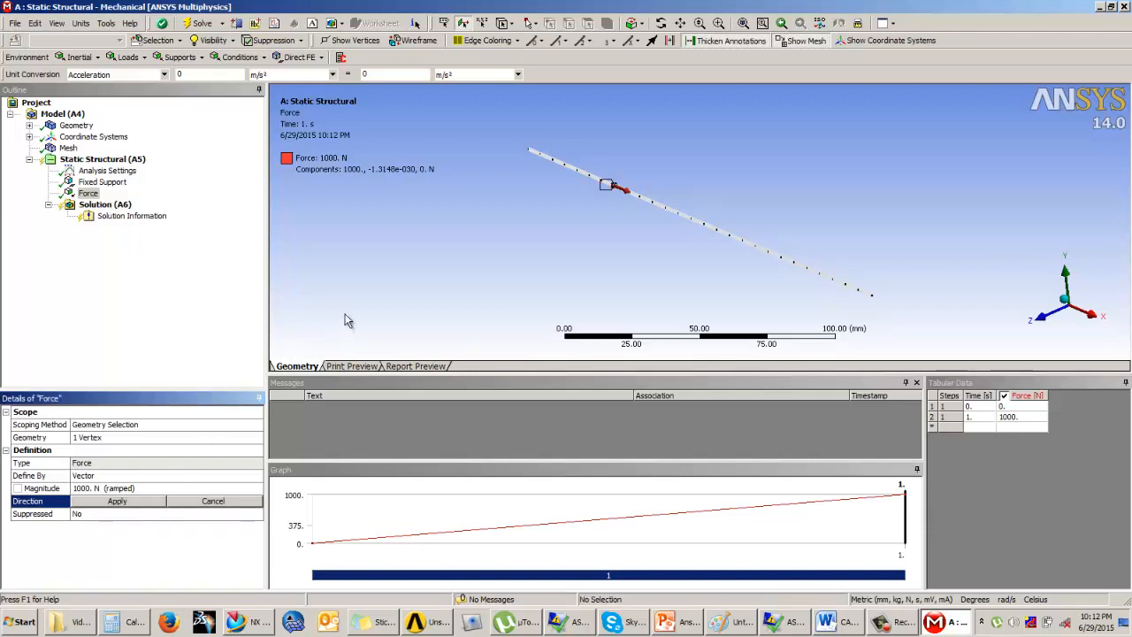
click(108, 491)
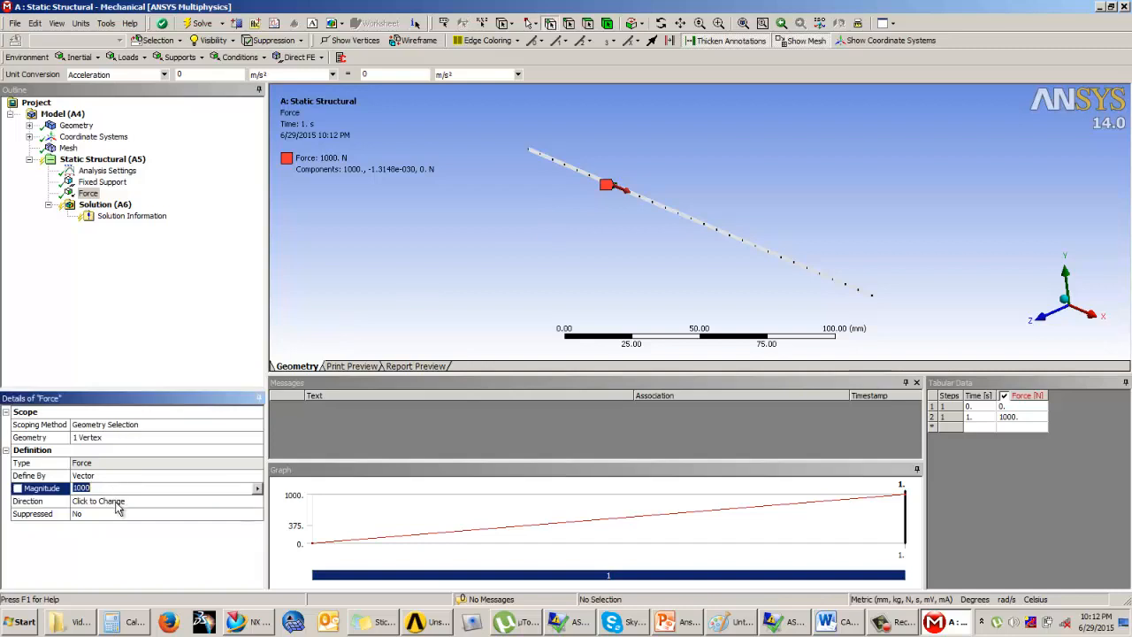
Redefine the force's direction along the 50 mm segment, reversed to point toward the fixed support.
click(116, 503)
click(583, 171)
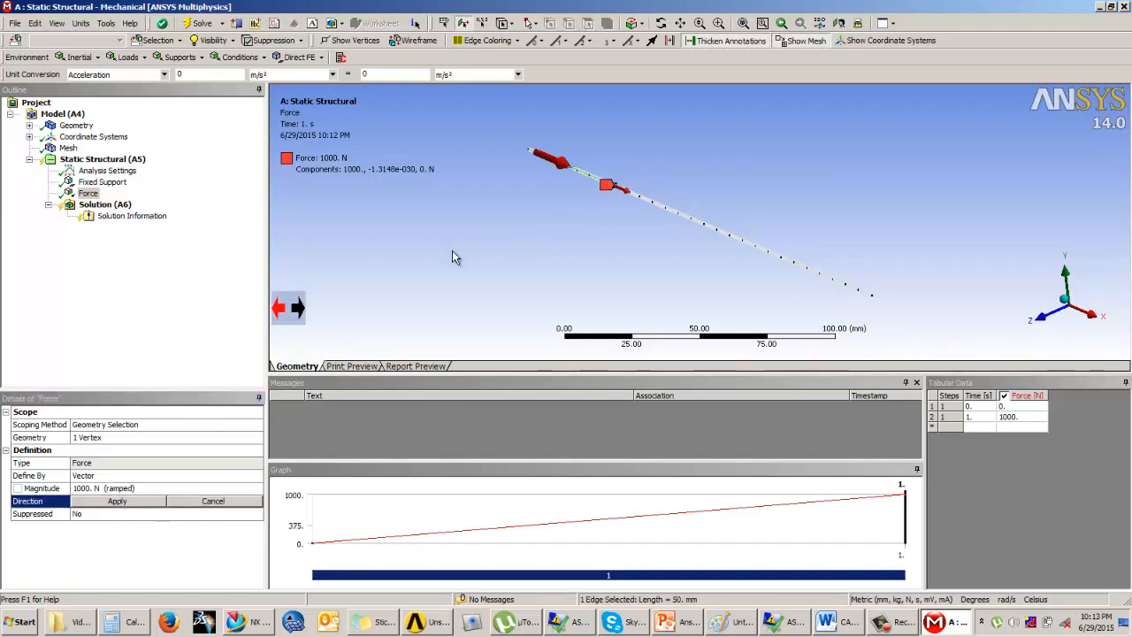
click(298, 312)
click(145, 503)
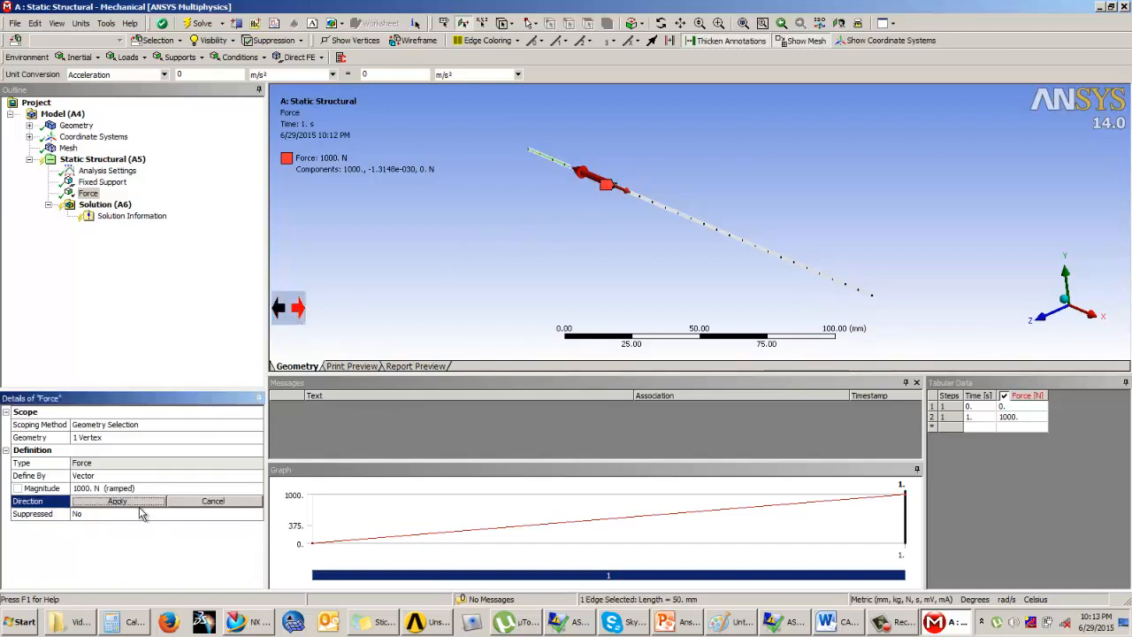
click(91, 195)
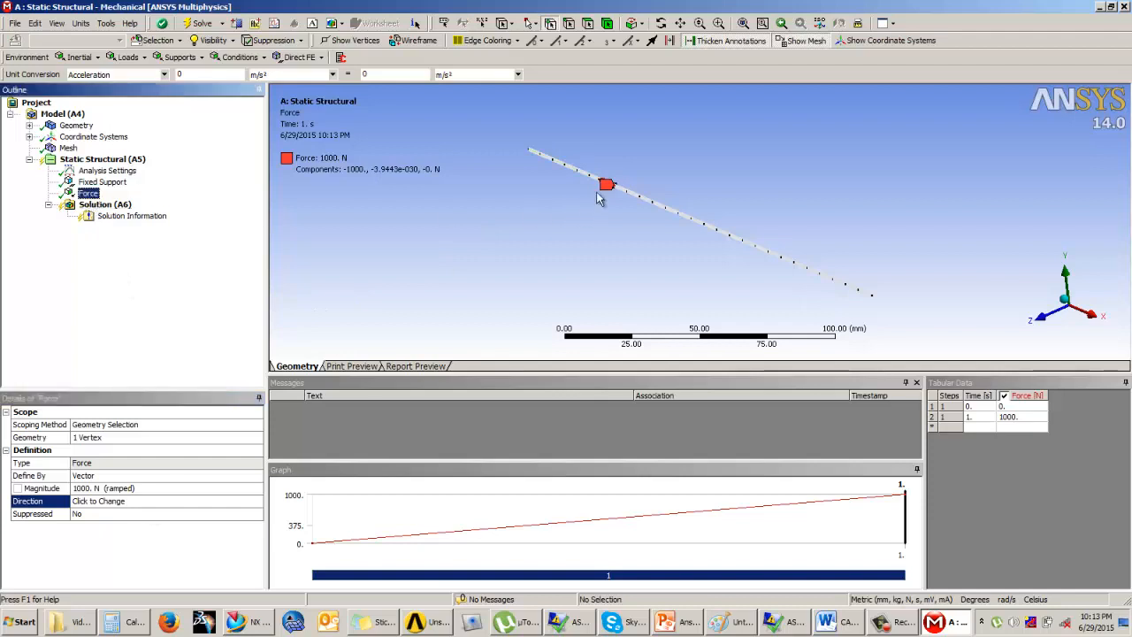
Add a second Force of 1000 N at the beam's free end vertex.
click(102, 159)
click(128, 57)
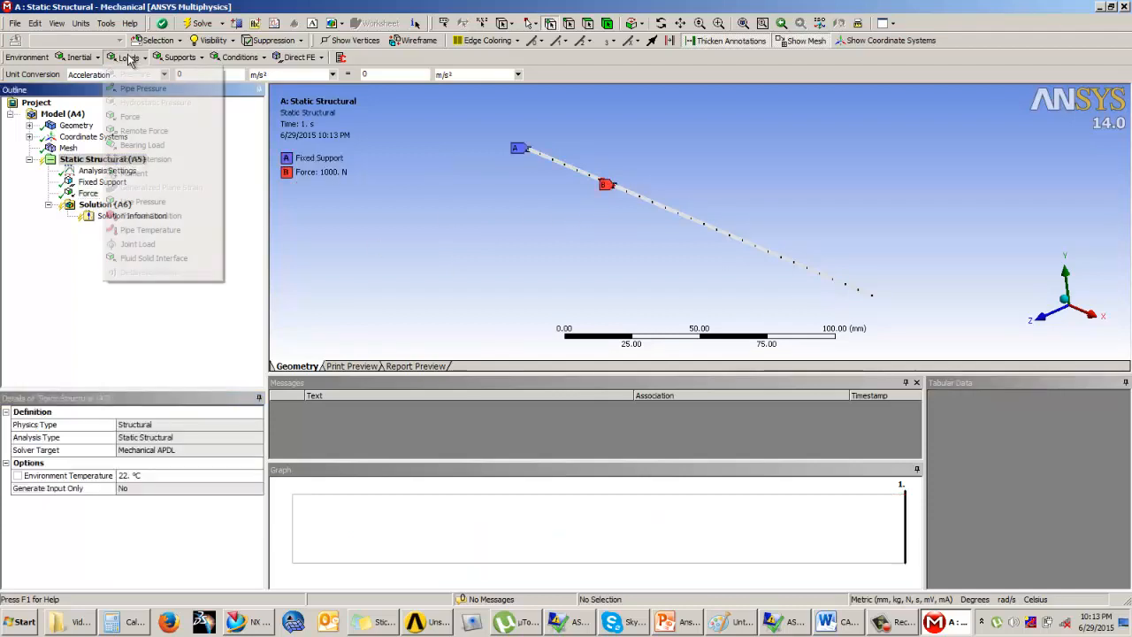
click(173, 100)
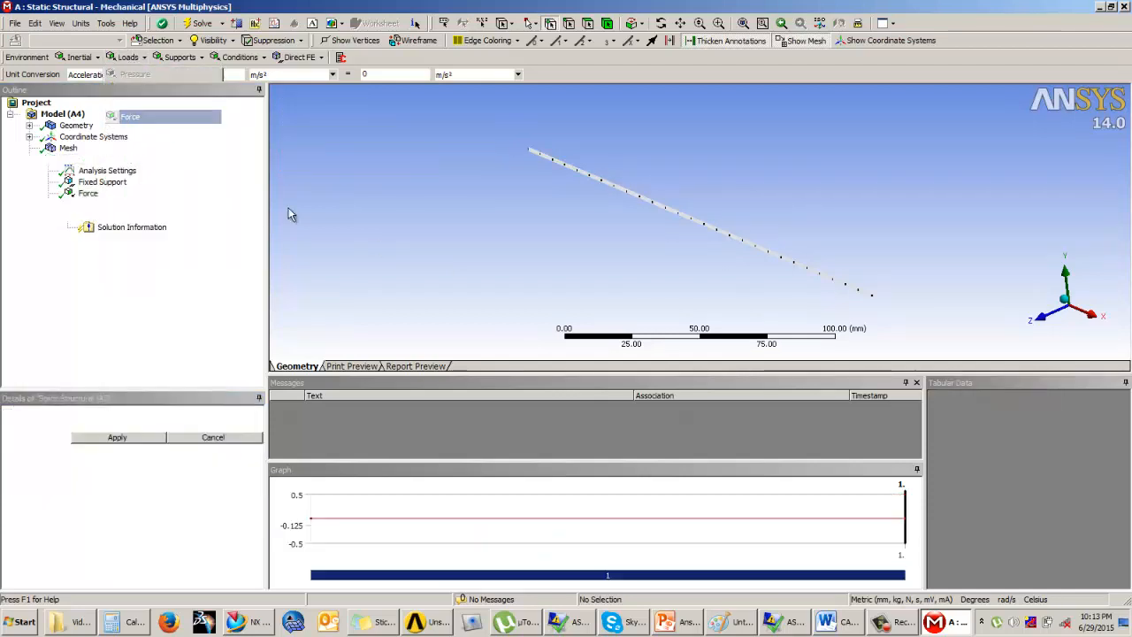
click(873, 301)
click(102, 440)
click(102, 489)
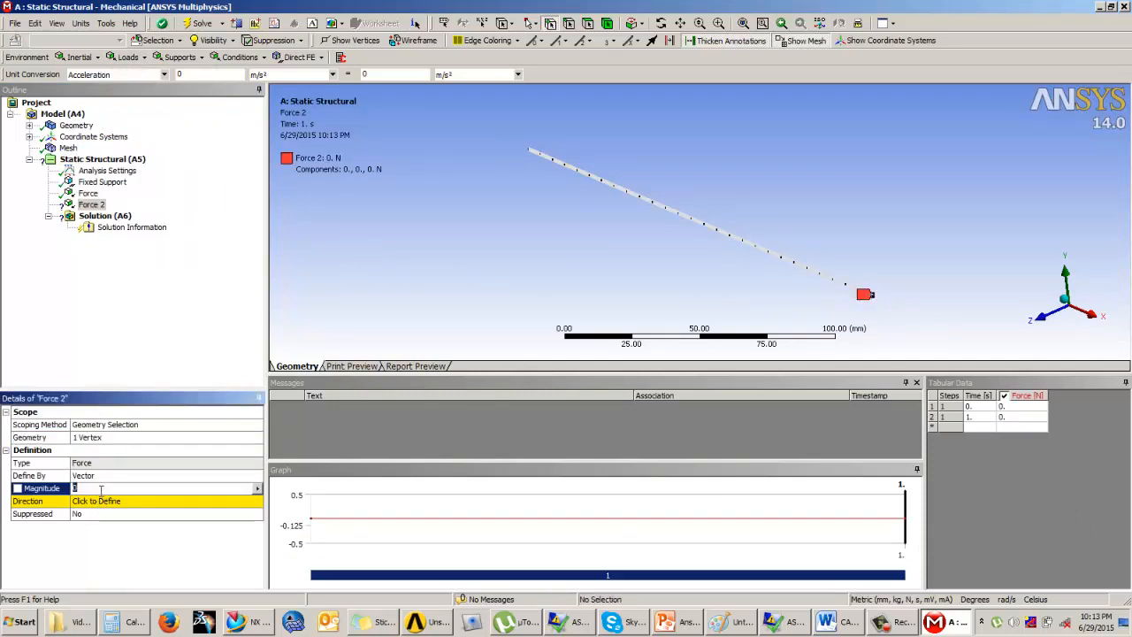
text(1000)
key(Return)
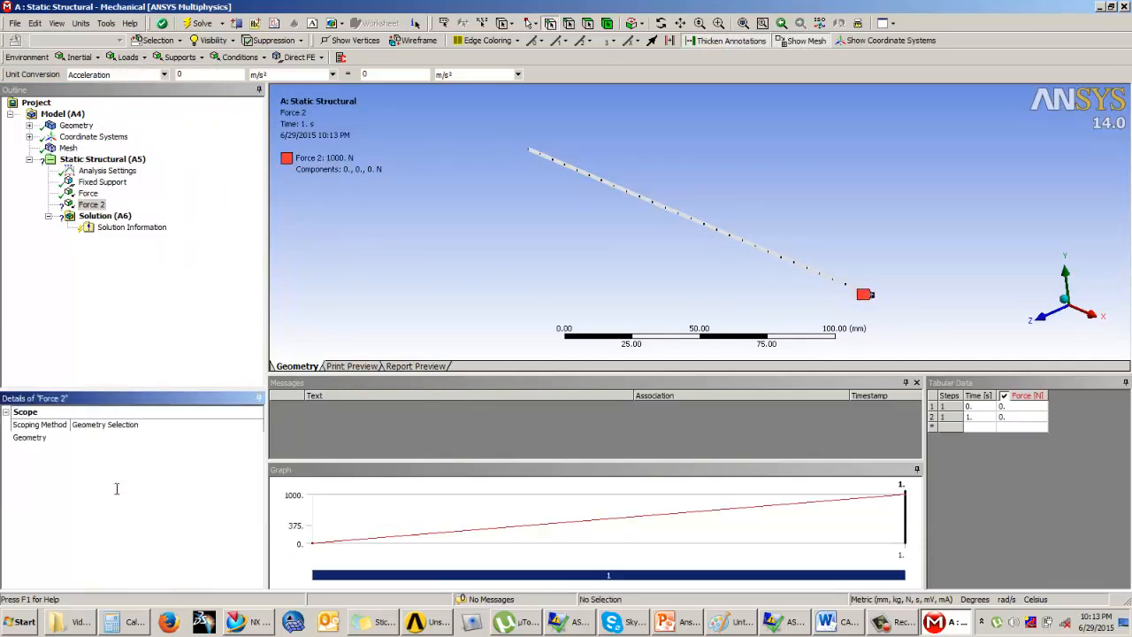
Define the second force's direction along the 150 mm segment, reversed to point toward the fixed end.
click(108, 502)
click(805, 273)
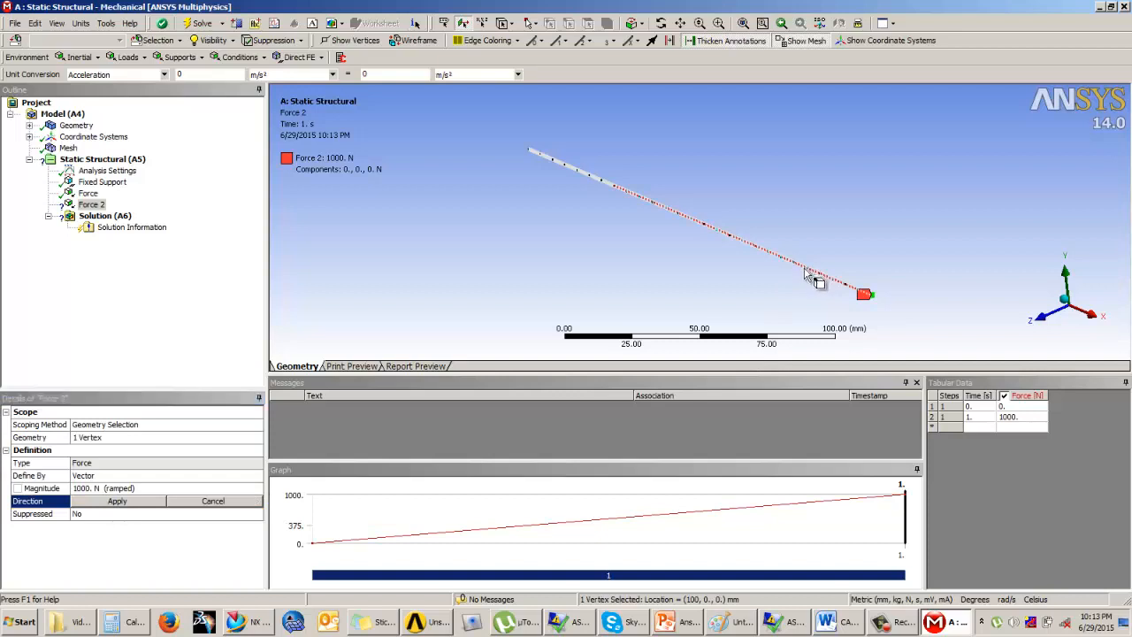
click(279, 312)
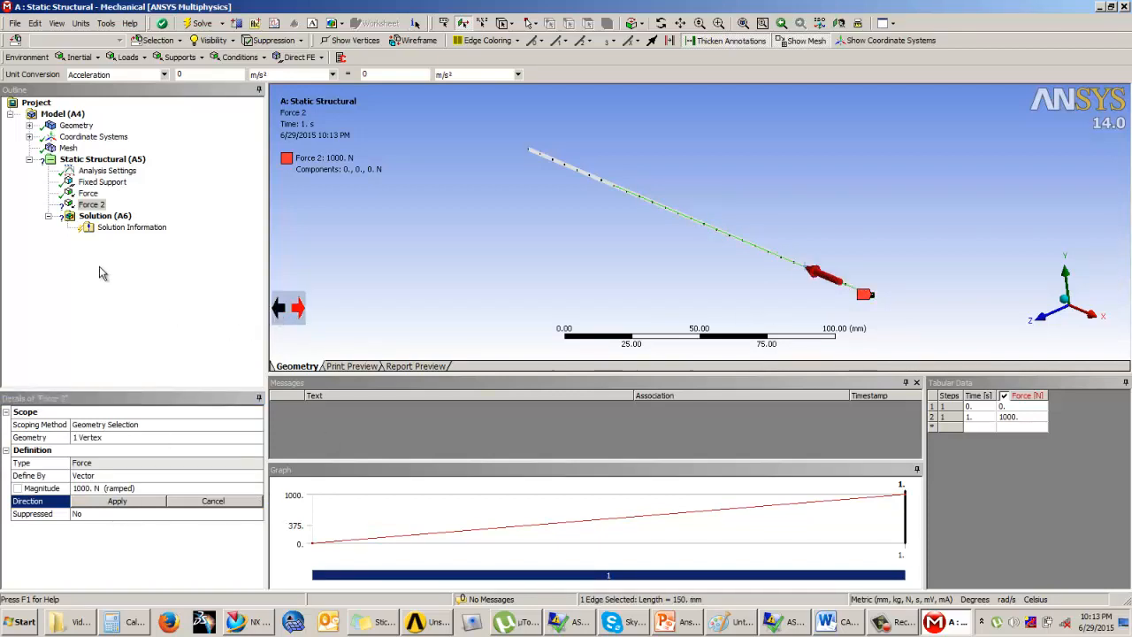
click(117, 502)
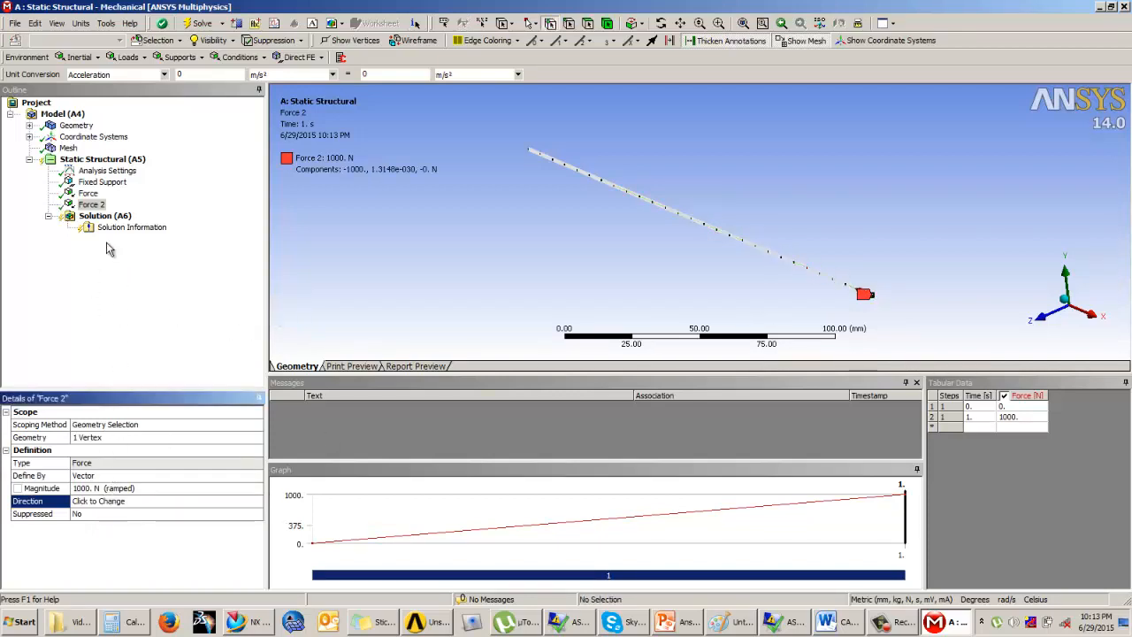
Display the fixed support and both forces together and examine their locations and directions on the beam.
click(88, 194)
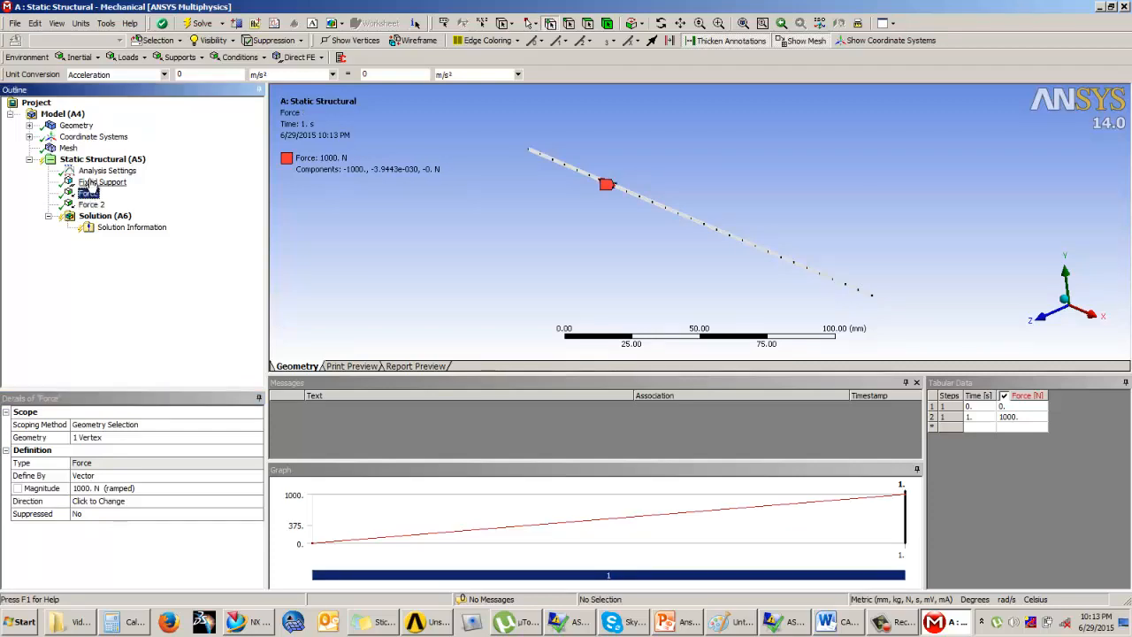
click(92, 183)
shift+click(91, 204)
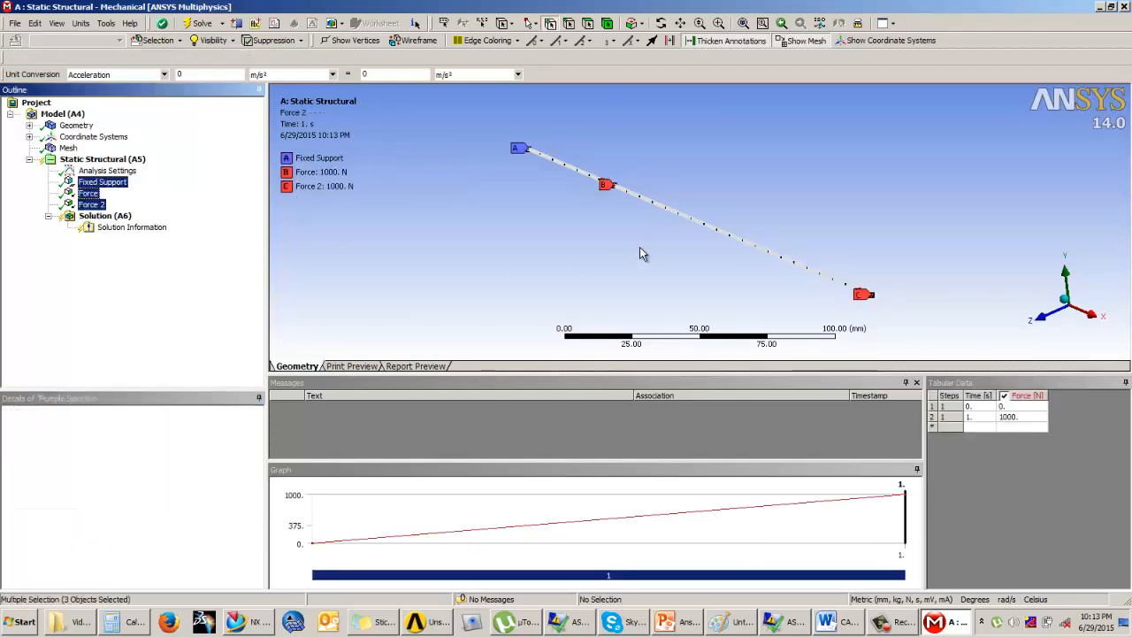
middle_drag(639, 248, 644, 246)
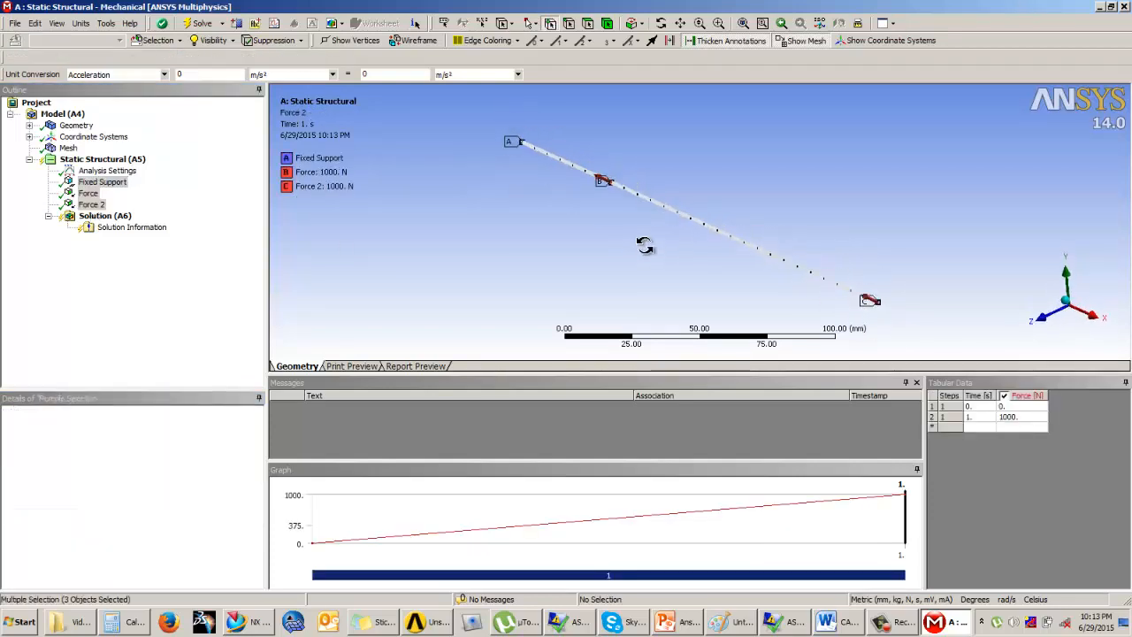
Solve the static structural analysis, then close Mechanical and return to the Workbench project.
right_click(114, 219)
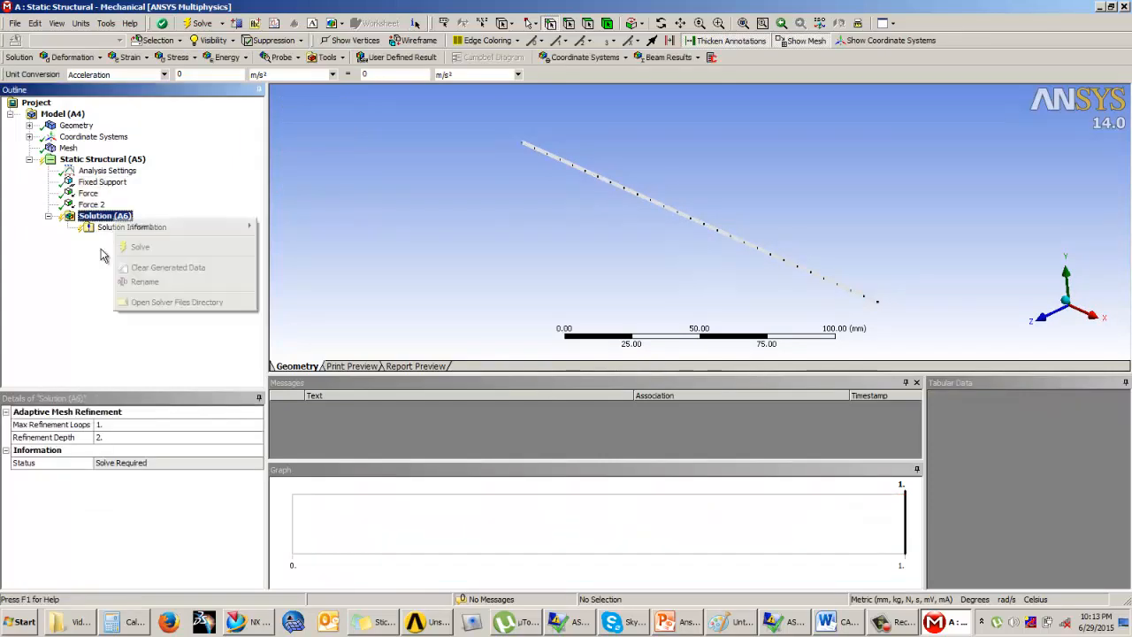
click(126, 249)
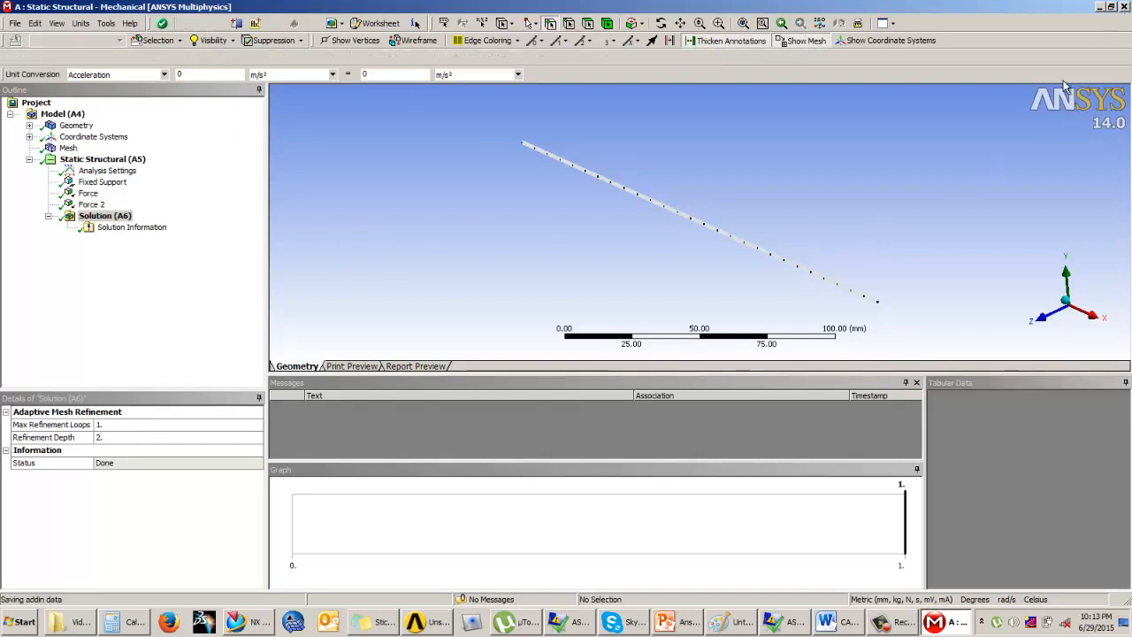
click(1126, 8)
click(447, 622)
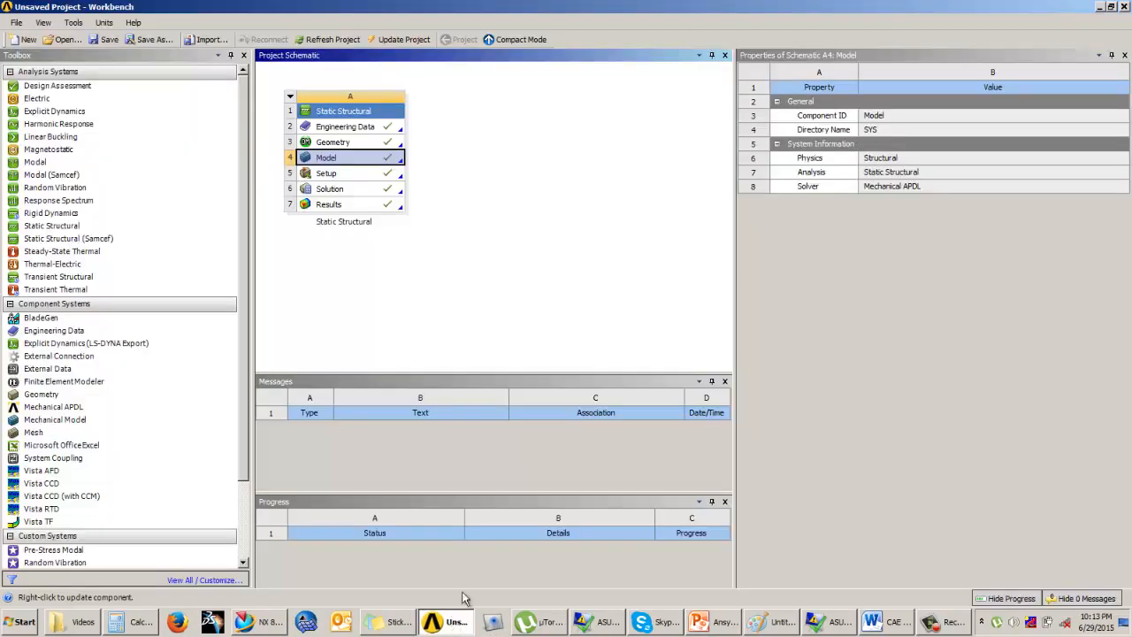
Link a Linear Buckling system to the Static Structural solution and open the Analysis Settings in its setup.
drag(51, 136, 336, 197)
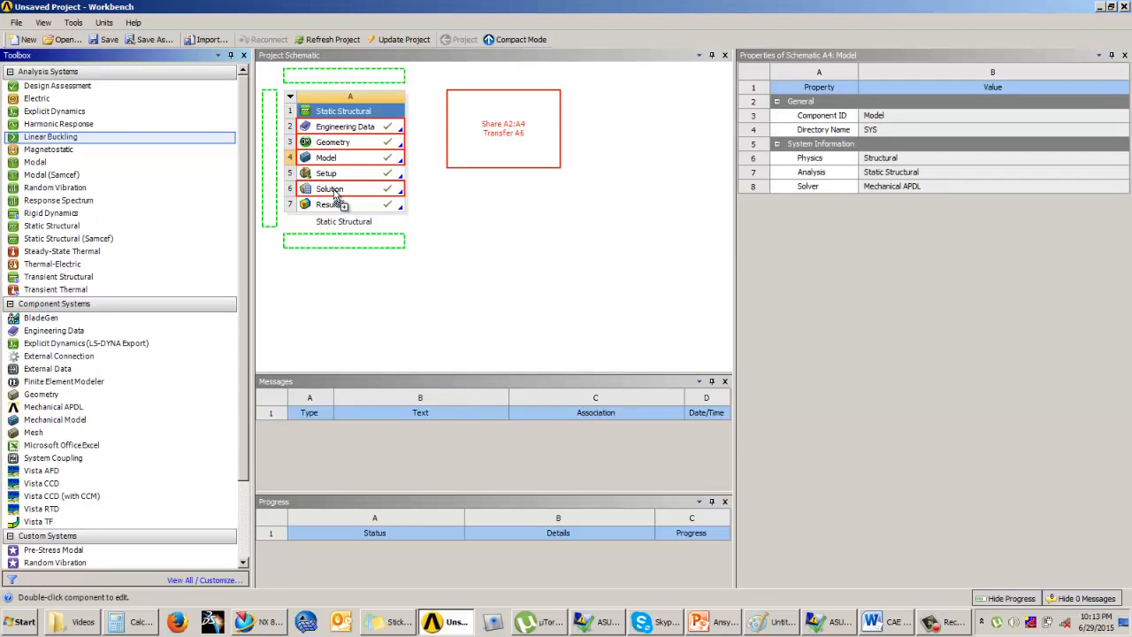
drag(337, 196, 338, 202)
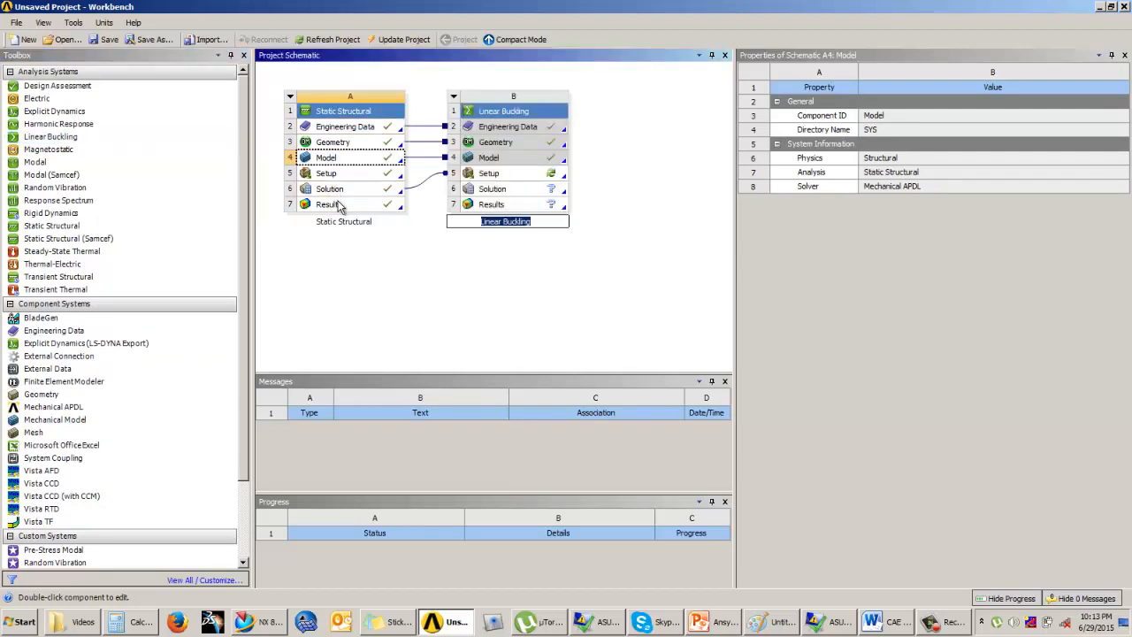
click(500, 176)
double_click(500, 175)
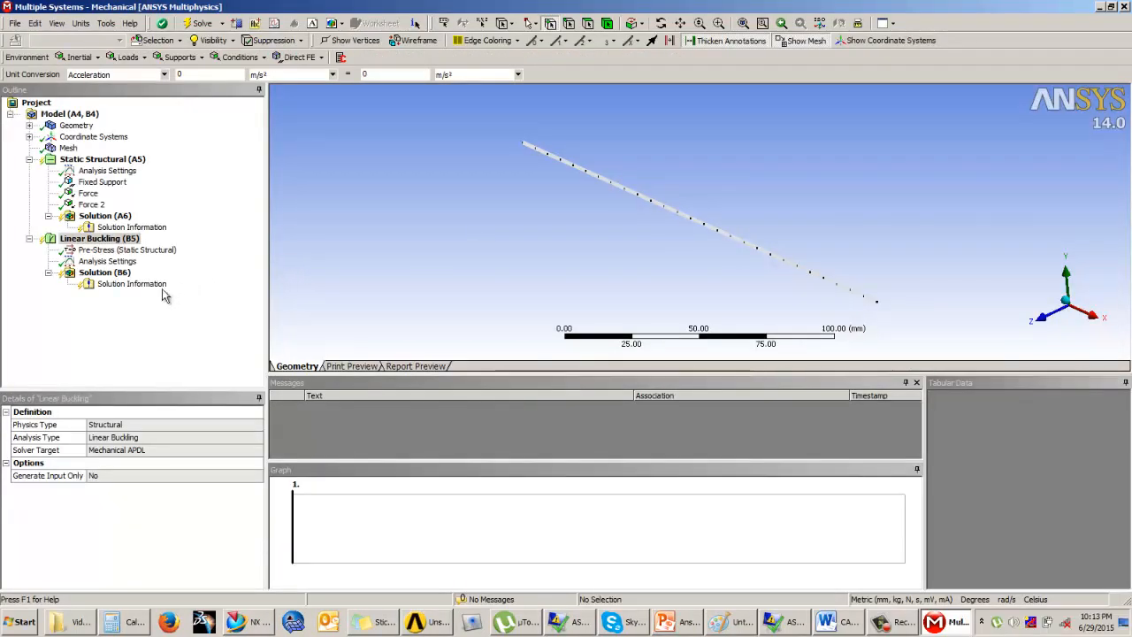
click(107, 262)
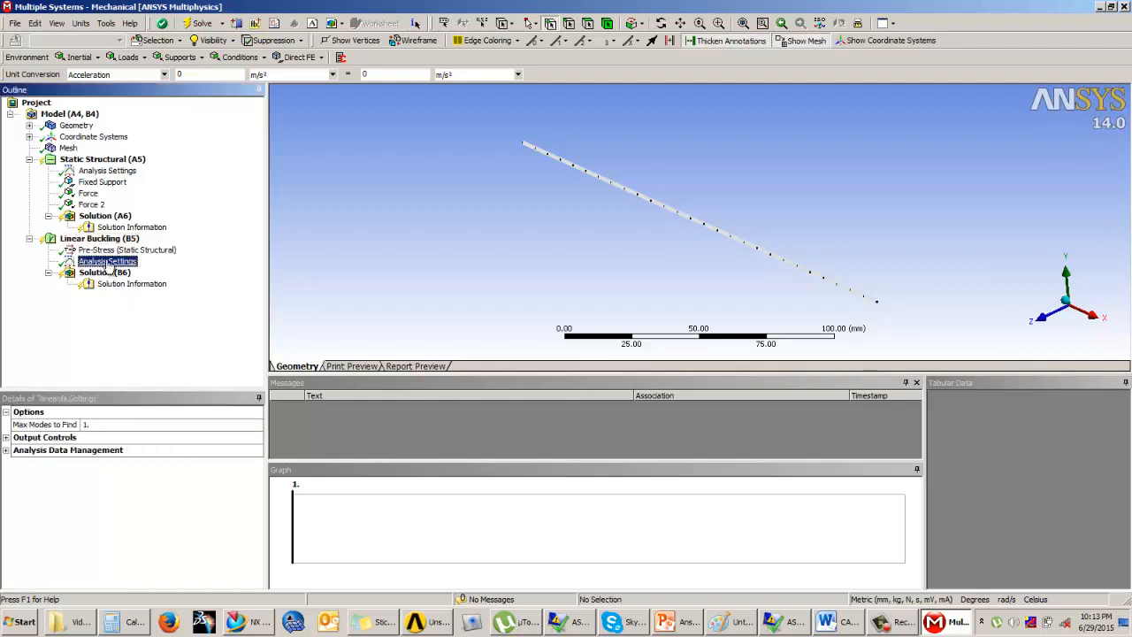
Enable stress and strain output in the Linear Buckling analysis settings by setting both output controls to Yes.
click(95, 425)
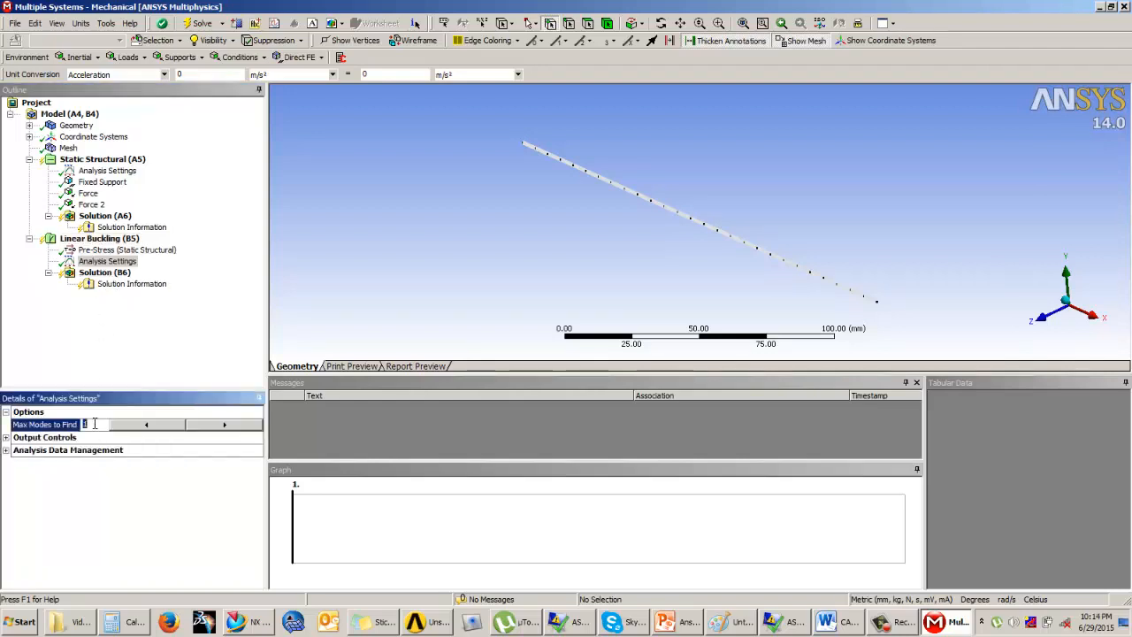
click(6, 438)
click(94, 453)
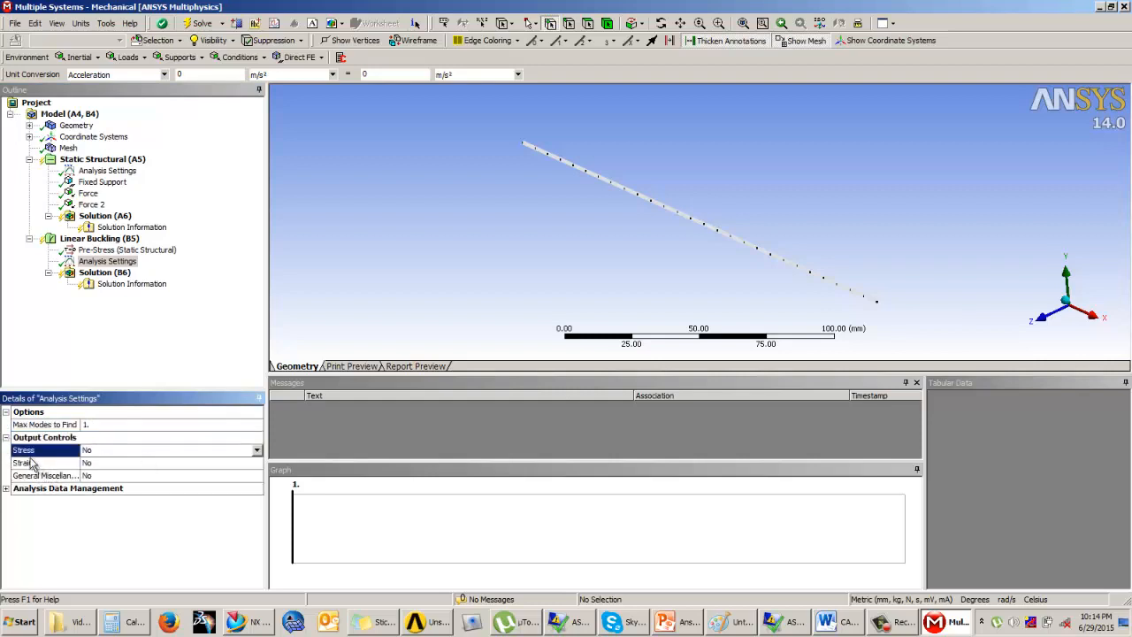
click(257, 453)
click(105, 466)
click(259, 465)
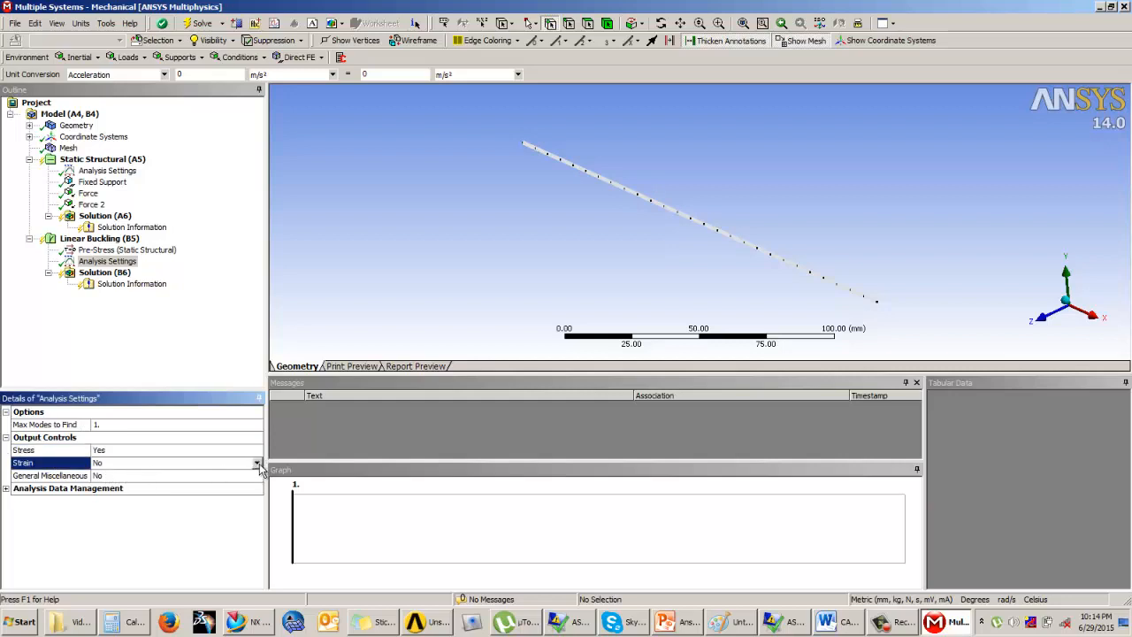
click(258, 464)
click(118, 479)
Solve the Linear Buckling analysis.
click(104, 273)
right_click(106, 275)
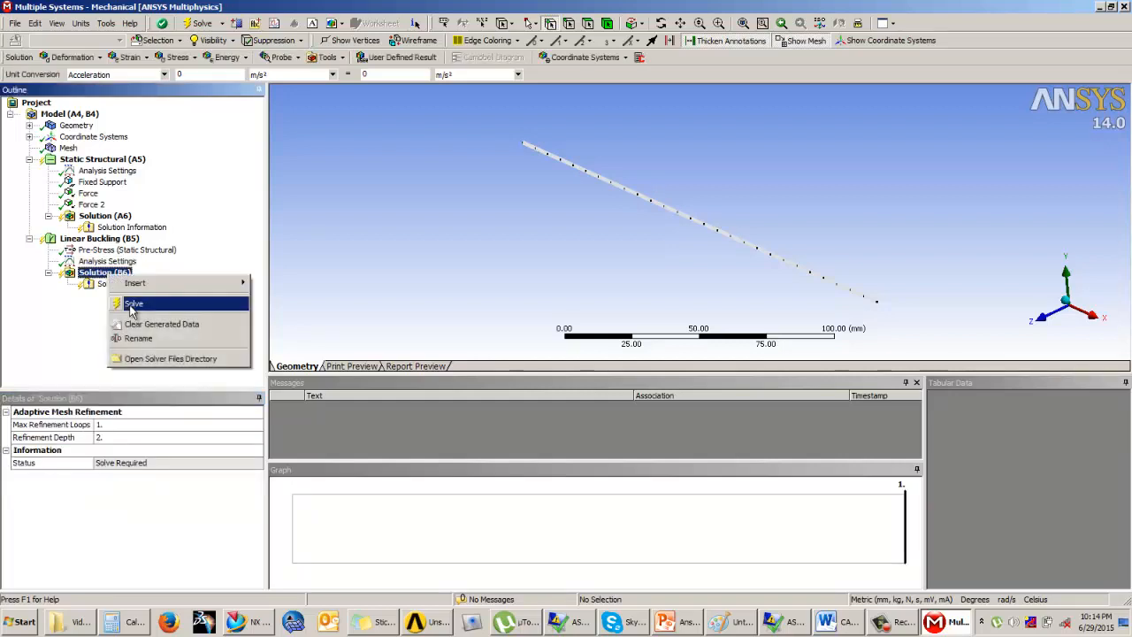
click(133, 304)
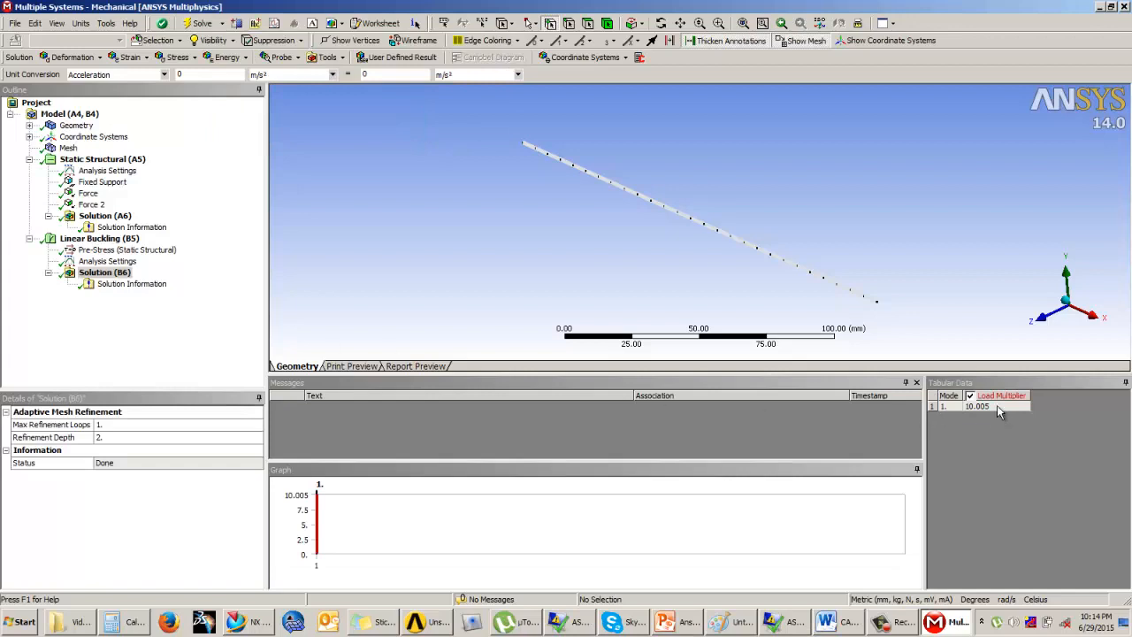
Create a mode shape result from the first mode's load multiplier and evaluate its Total Deformation.
click(997, 407)
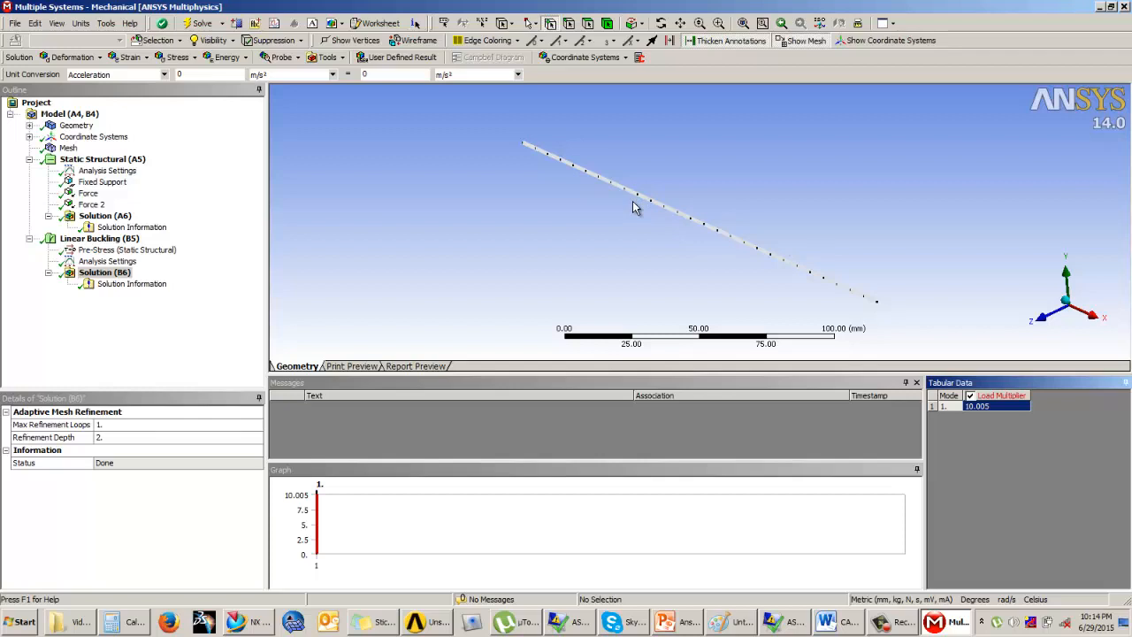
right_click(980, 407)
click(1009, 427)
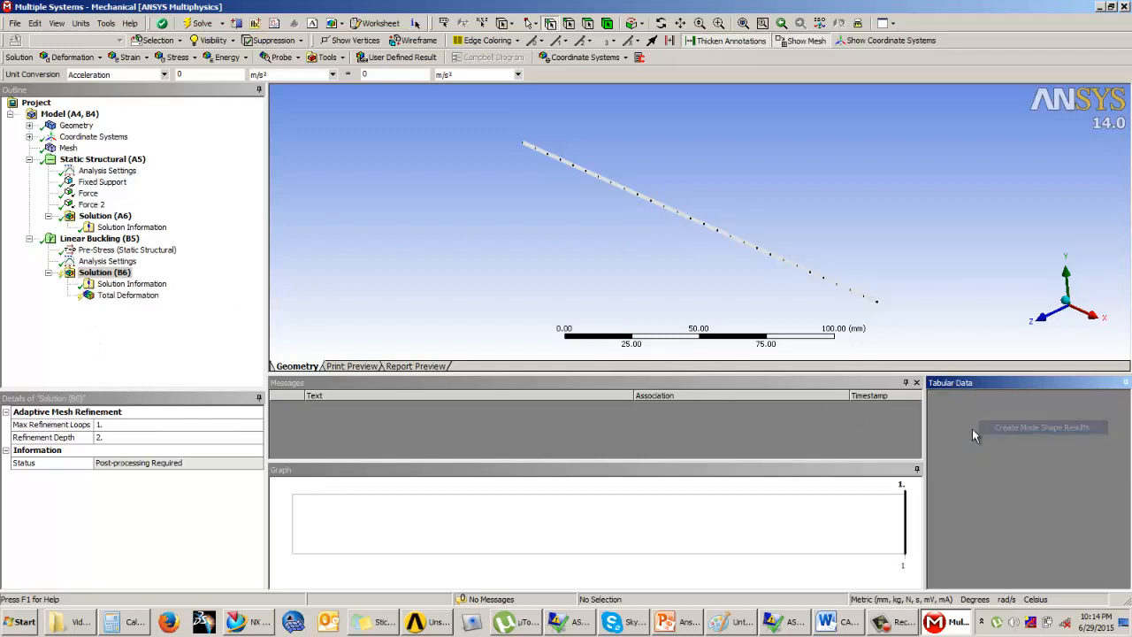
right_click(133, 294)
click(177, 324)
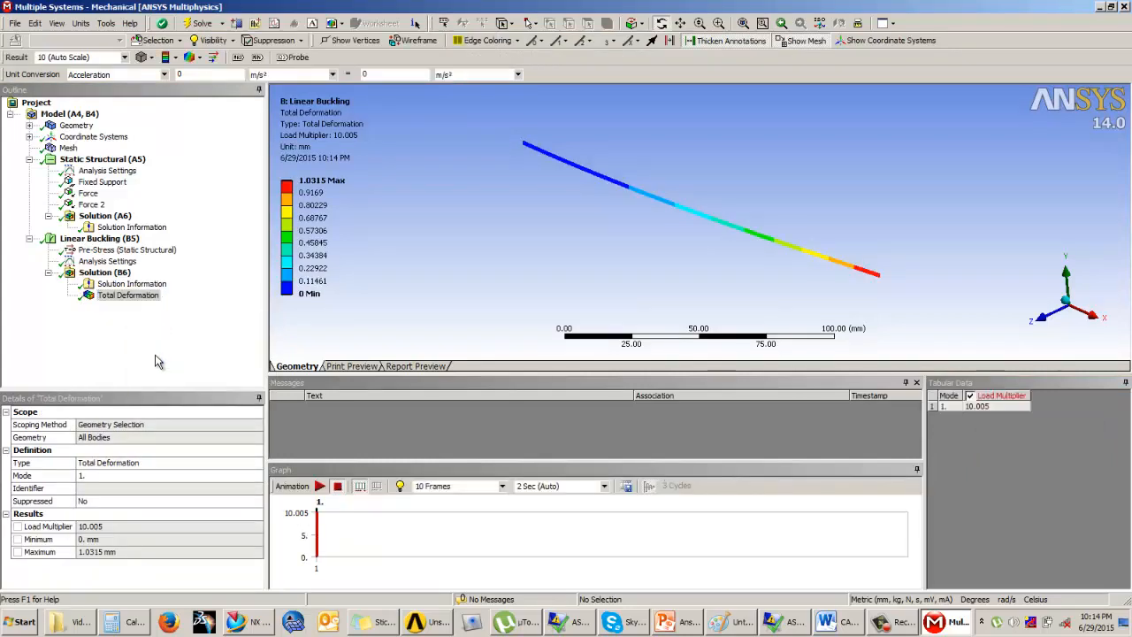
Animate the buckling Total Deformation to examine the first mode shape, and stop the playback.
drag(634, 245, 614, 244)
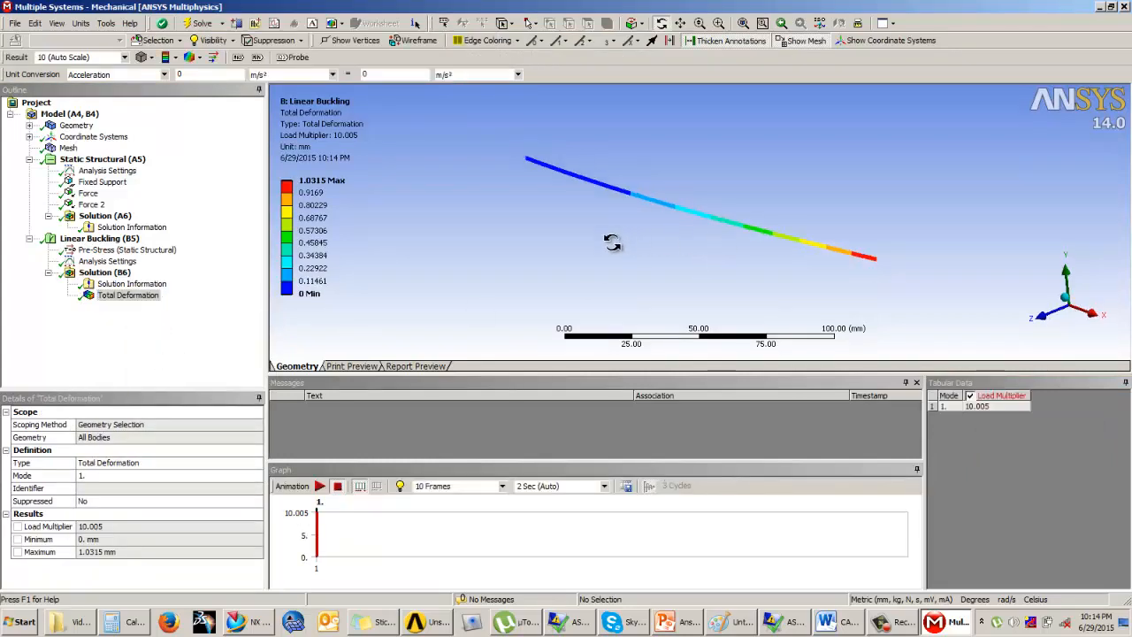
click(320, 487)
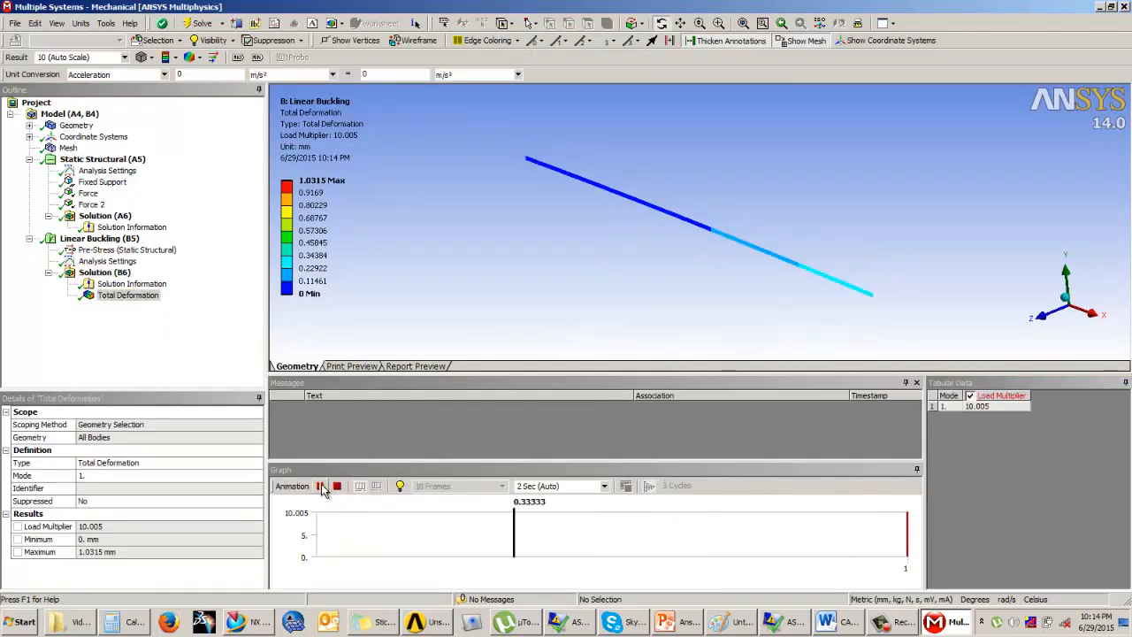
click(337, 486)
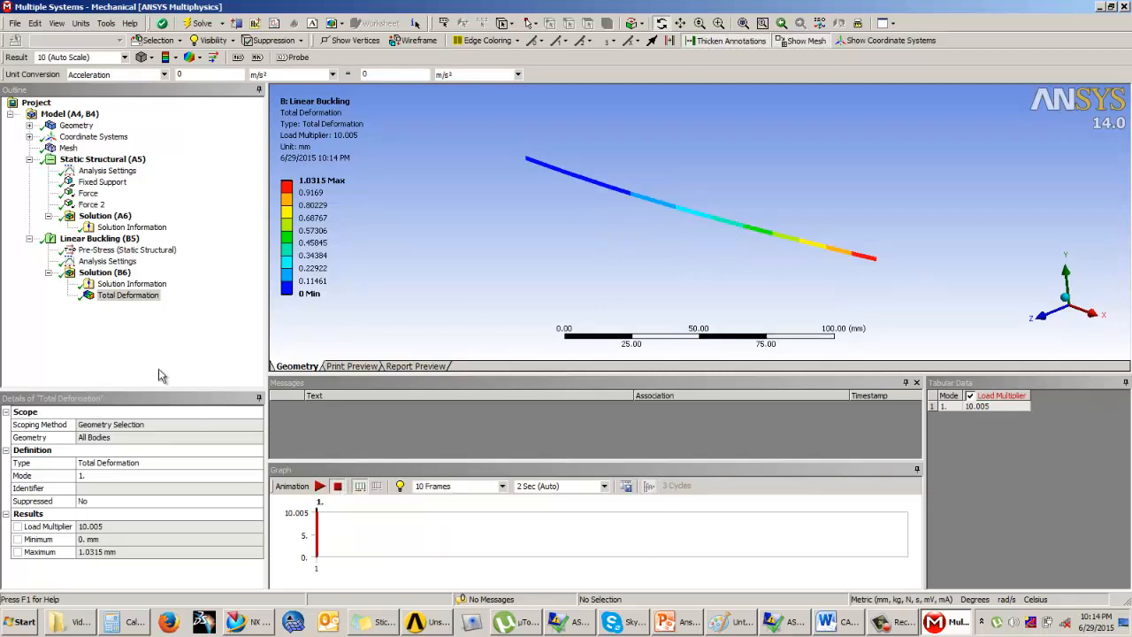
click(104, 272)
click(177, 57)
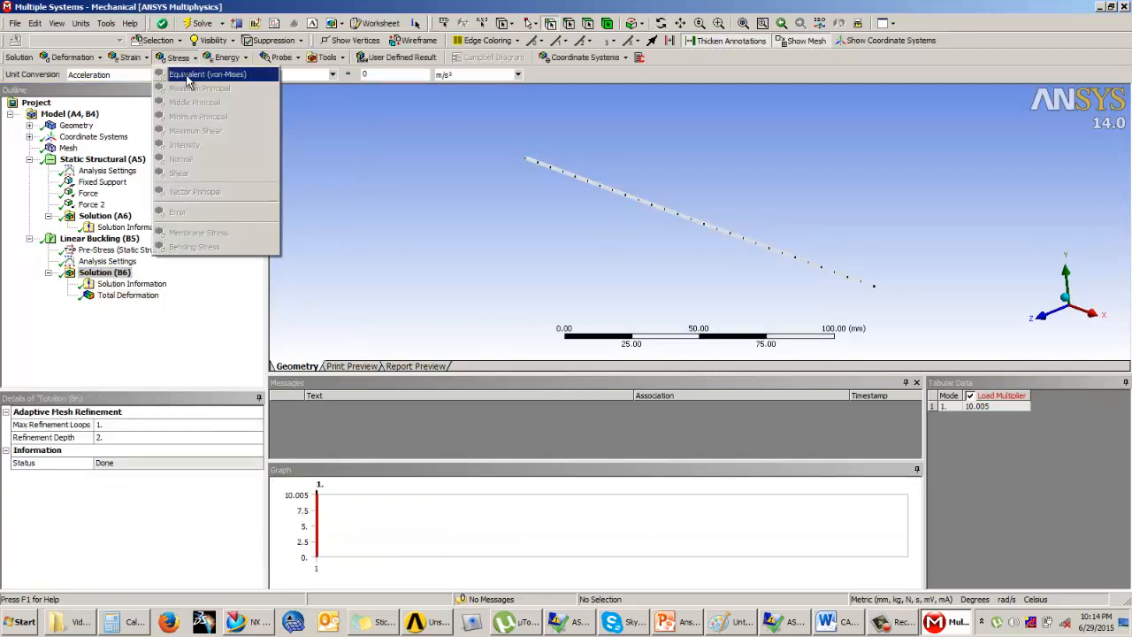
click(143, 369)
click(328, 56)
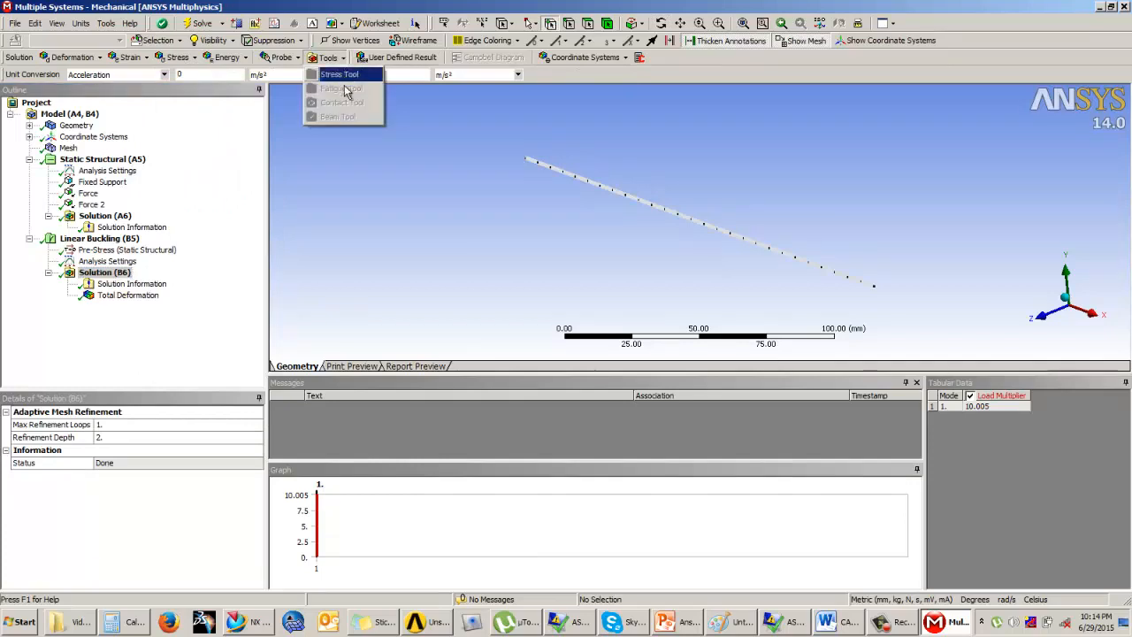
click(421, 240)
click(118, 276)
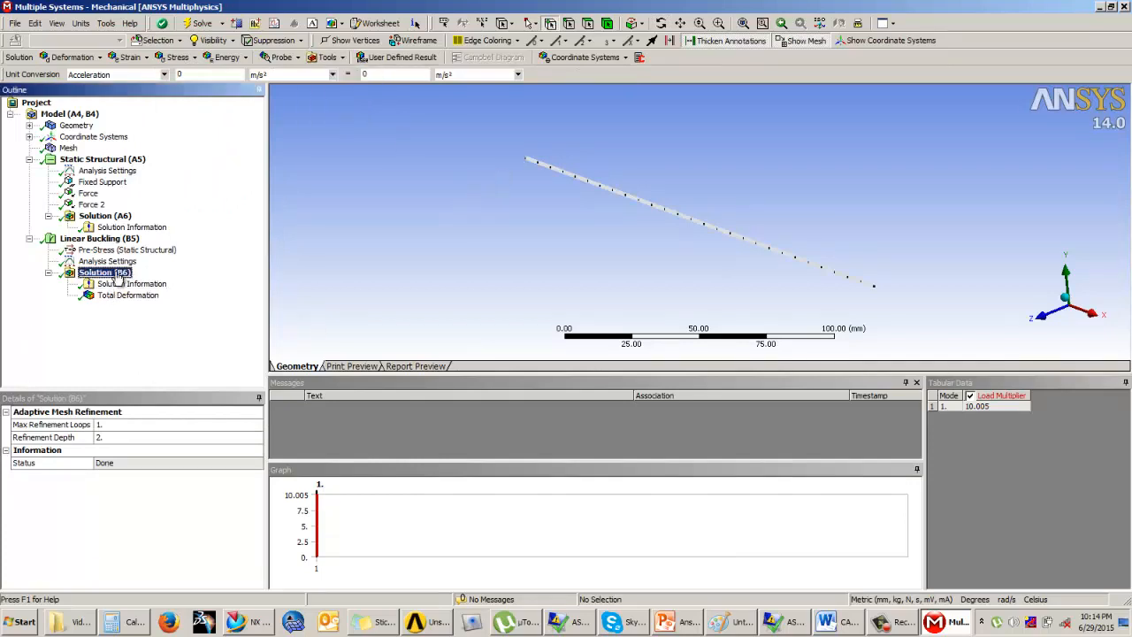
Add a Beam Tool to the Static Structural solution and evaluate all of its stress results.
click(105, 216)
click(328, 57)
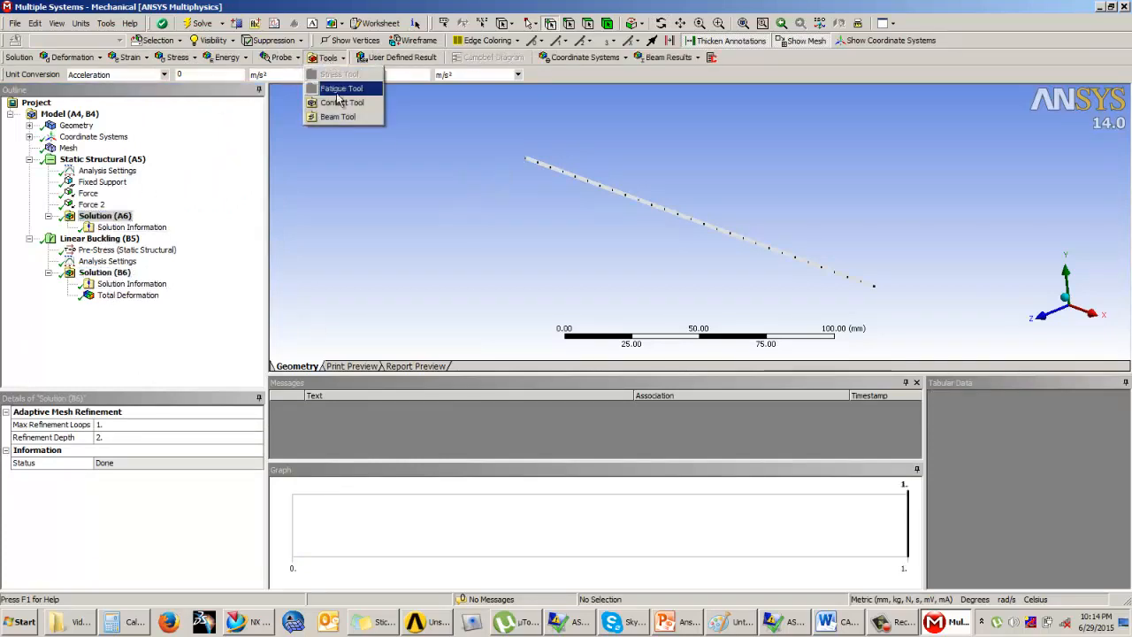
click(337, 116)
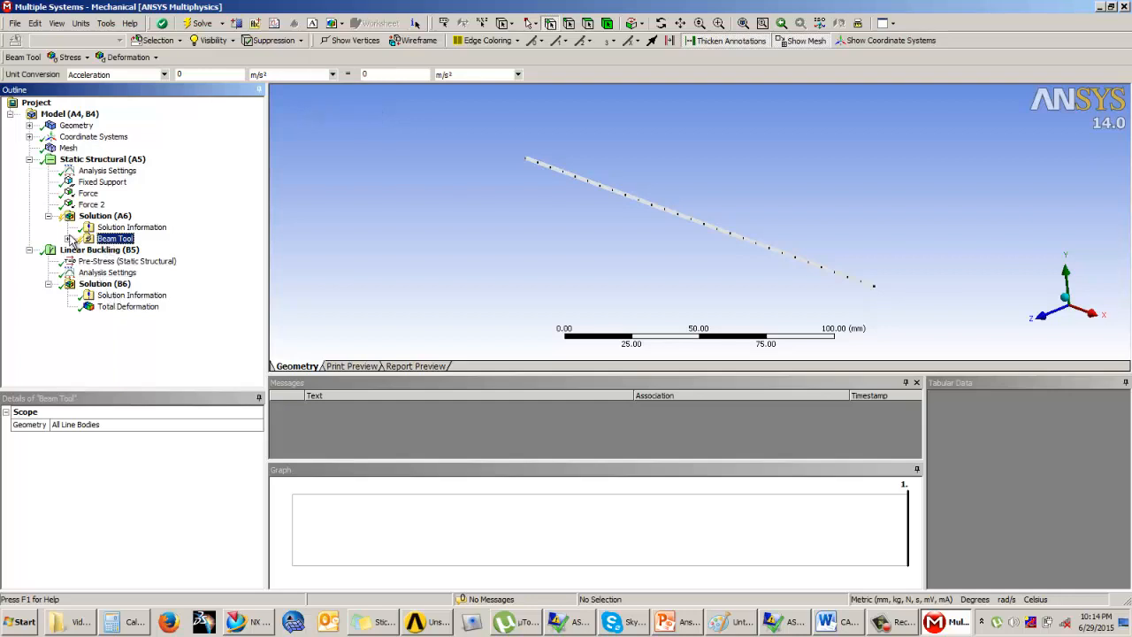
click(68, 239)
right_click(128, 239)
click(152, 267)
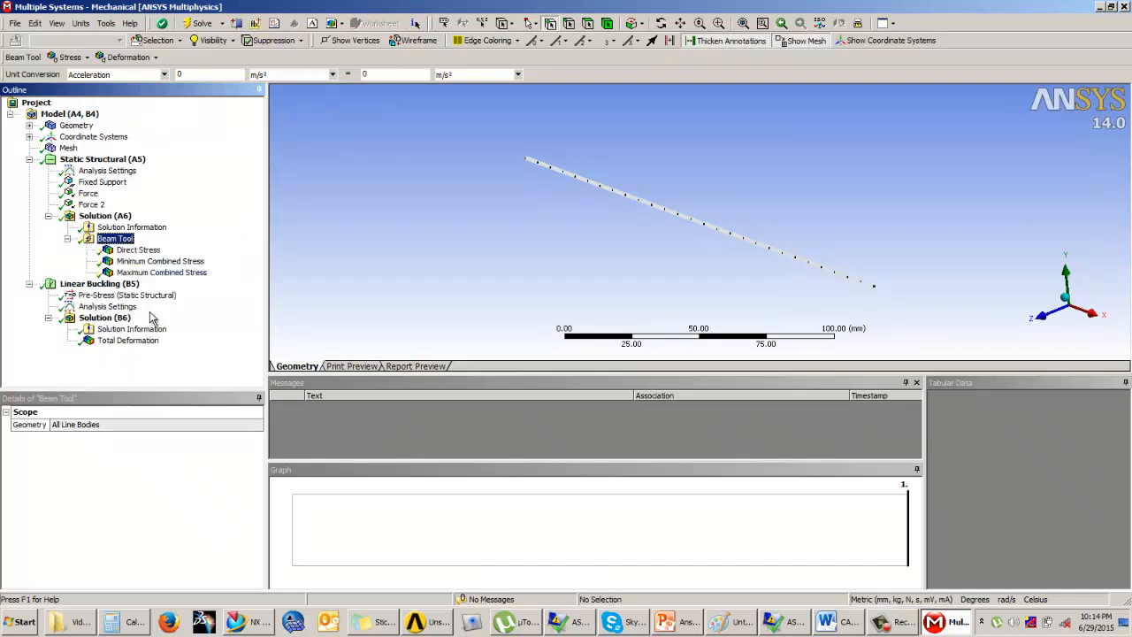
Examine the Beam Tool's direct, minimum combined and maximum combined stress distributions along the beam.
click(138, 251)
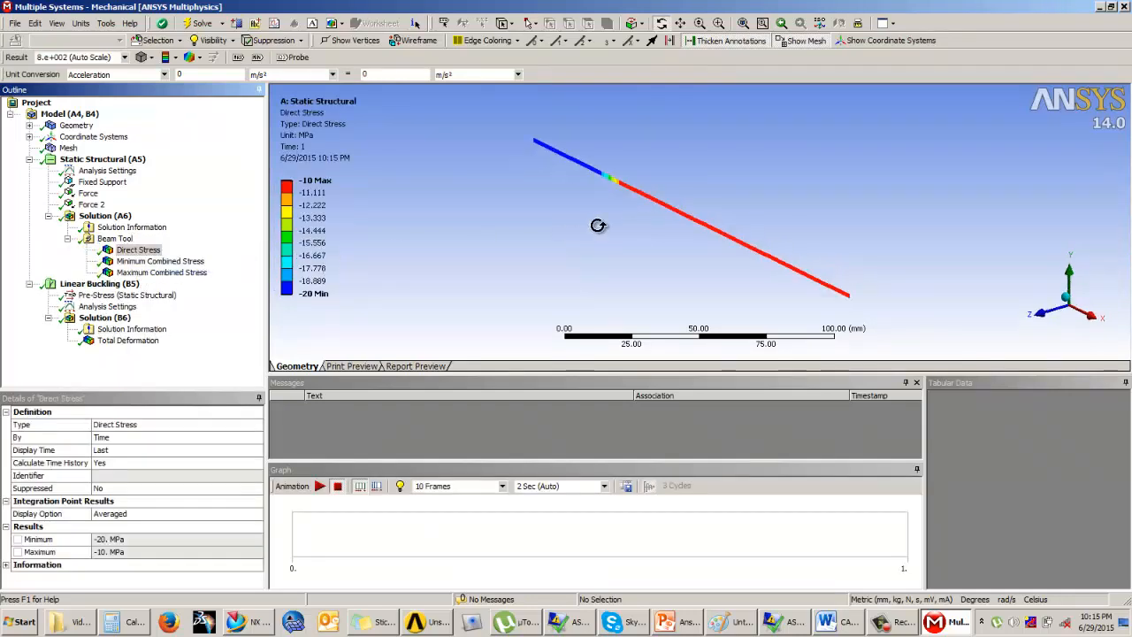
click(152, 262)
click(160, 272)
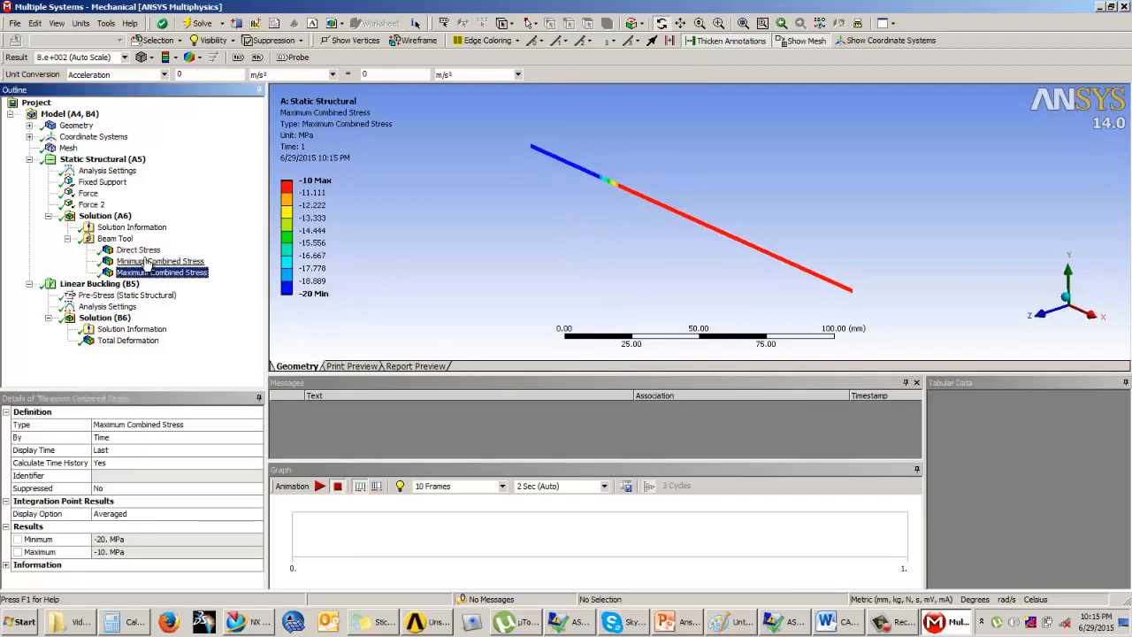
click(138, 250)
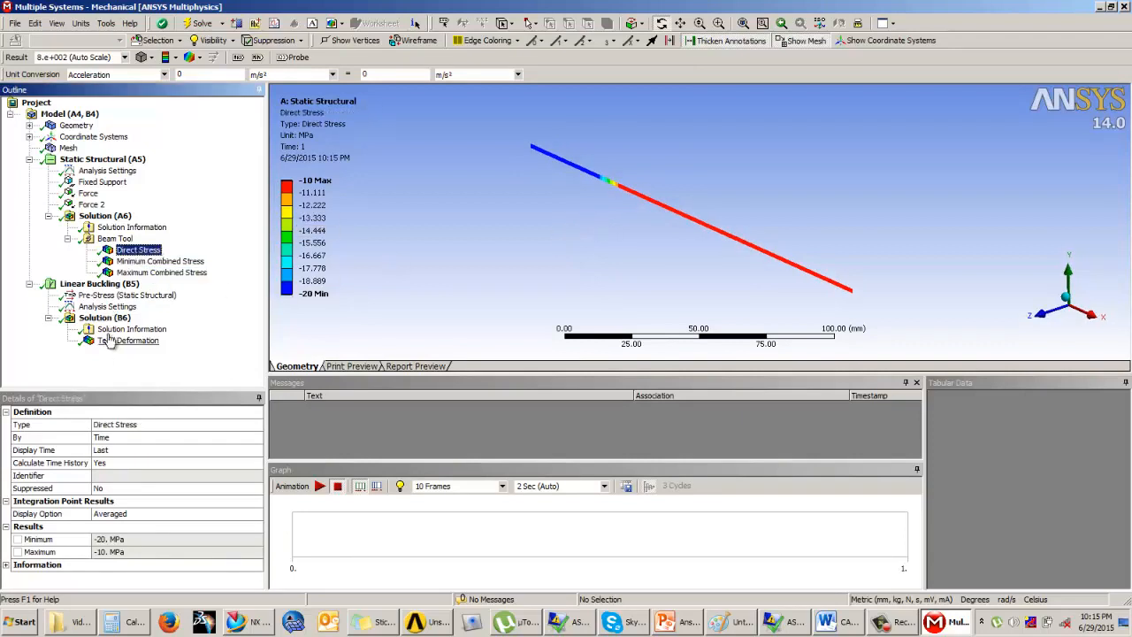
Review the Linear Buckling load multiplier and examine the Total Deformation plot of the beam from a closer view.
click(104, 318)
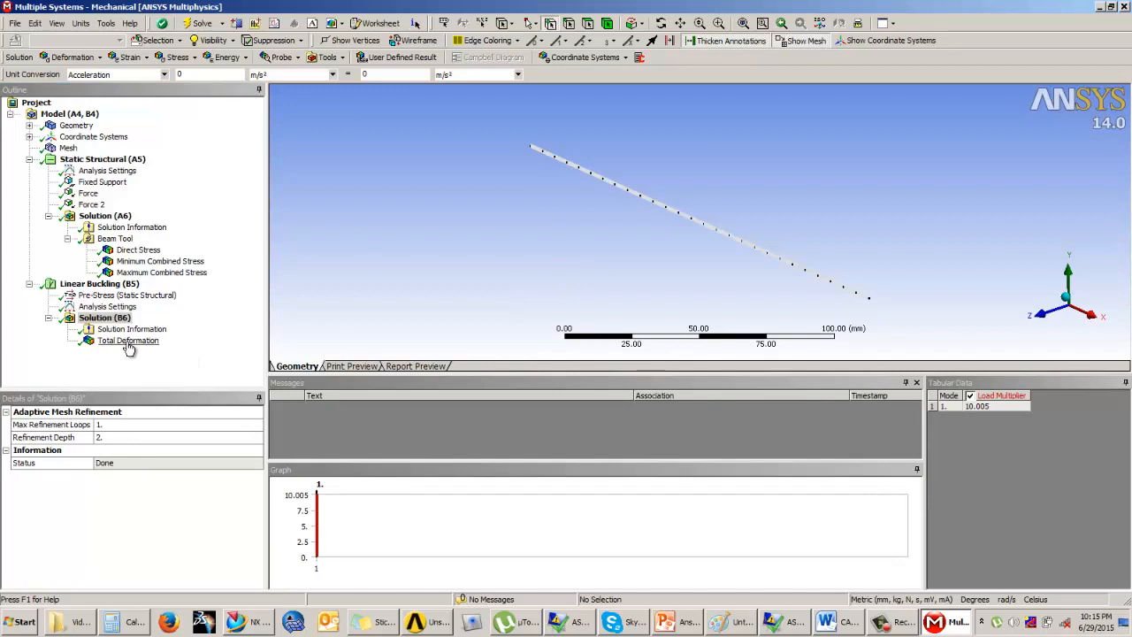
click(127, 341)
drag(529, 267, 706, 236)
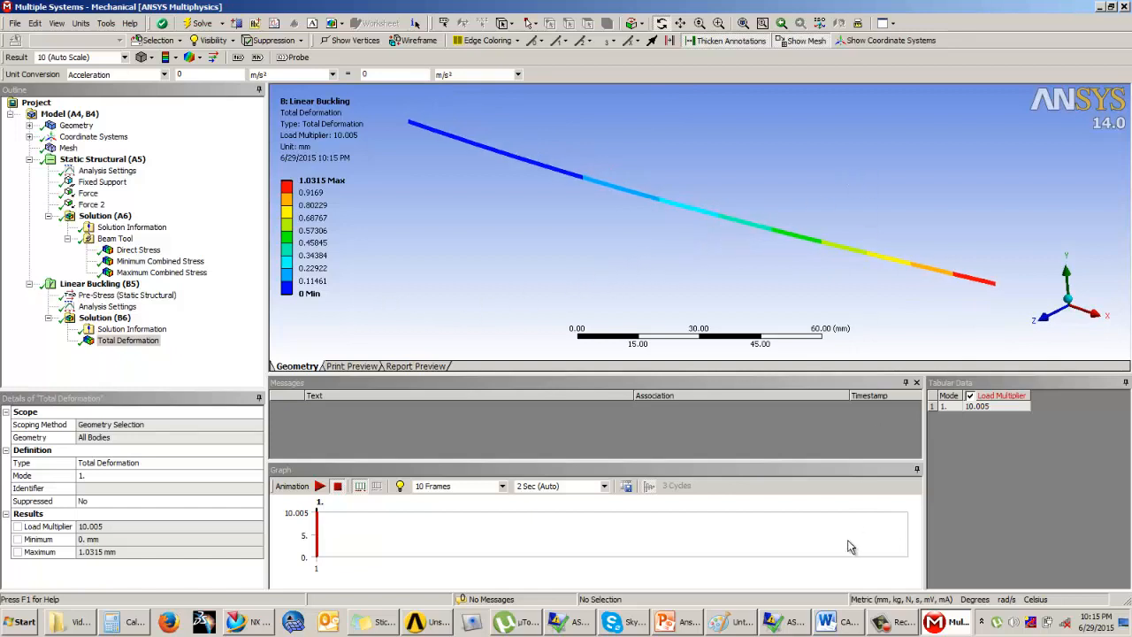
click(883, 624)
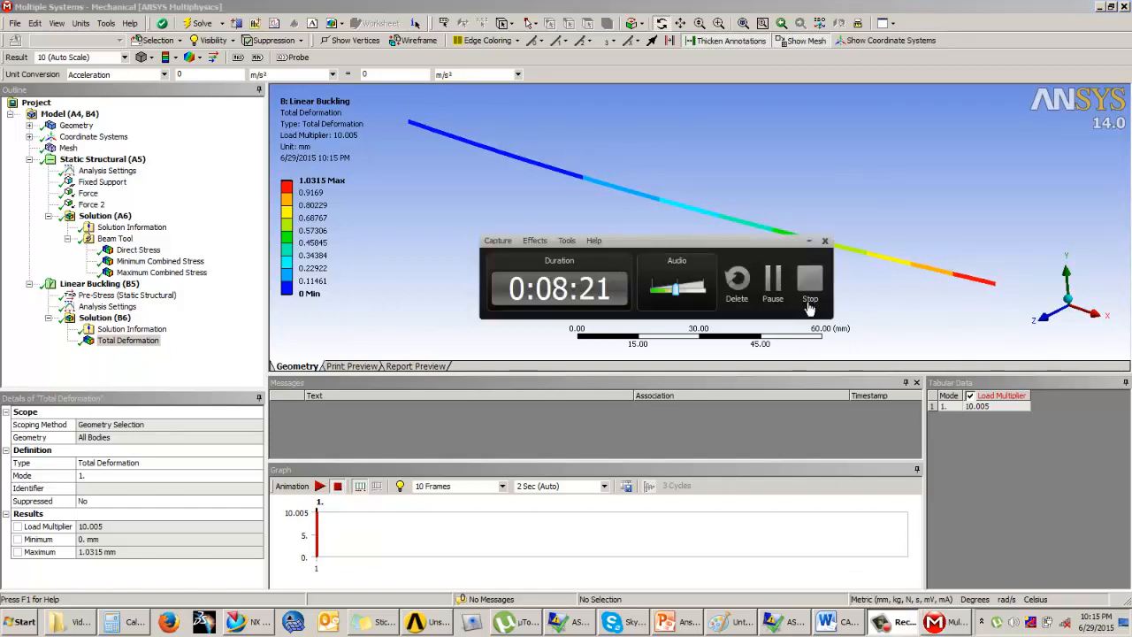